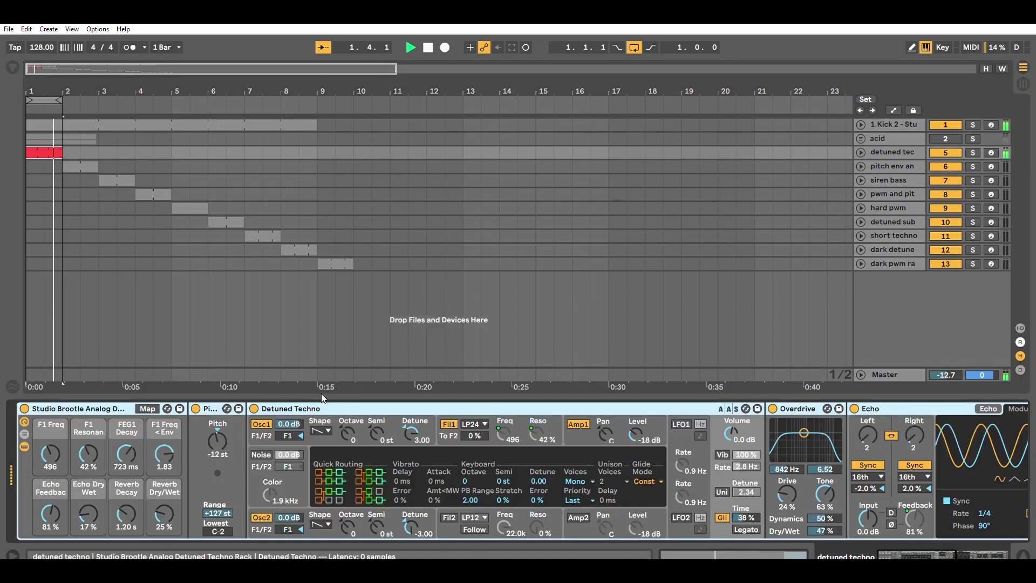
Solo the detuned techno bass and reset both oscillators' detune to zero.
left_click(973, 153)
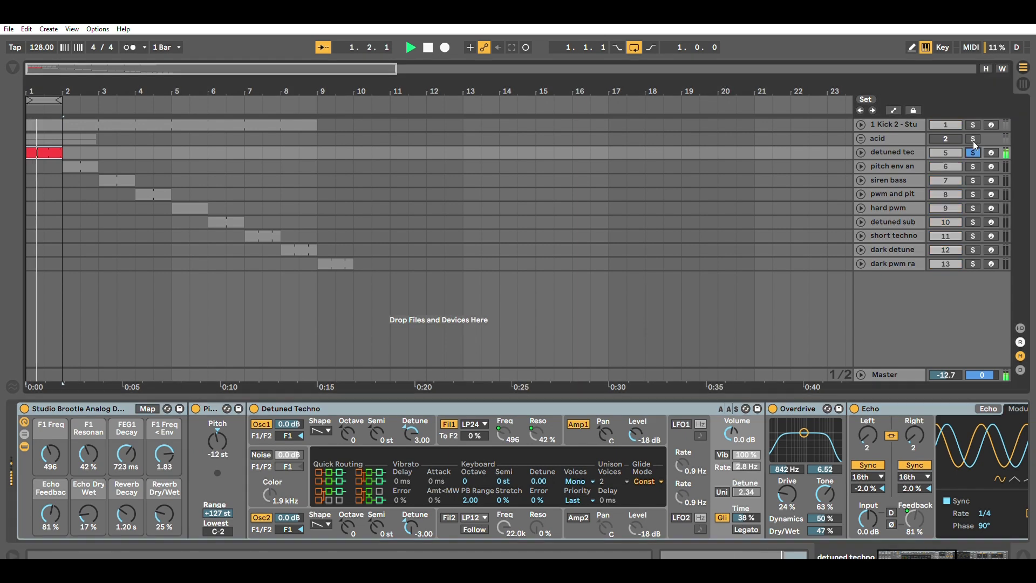
double_click(416, 423)
double_click(414, 520)
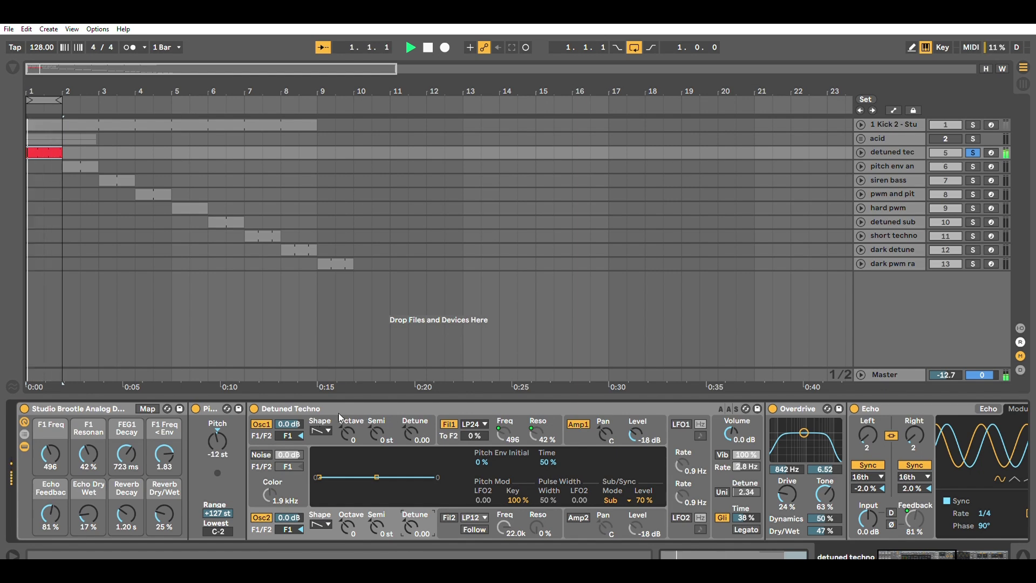
left_click(345, 434)
left_click(342, 511)
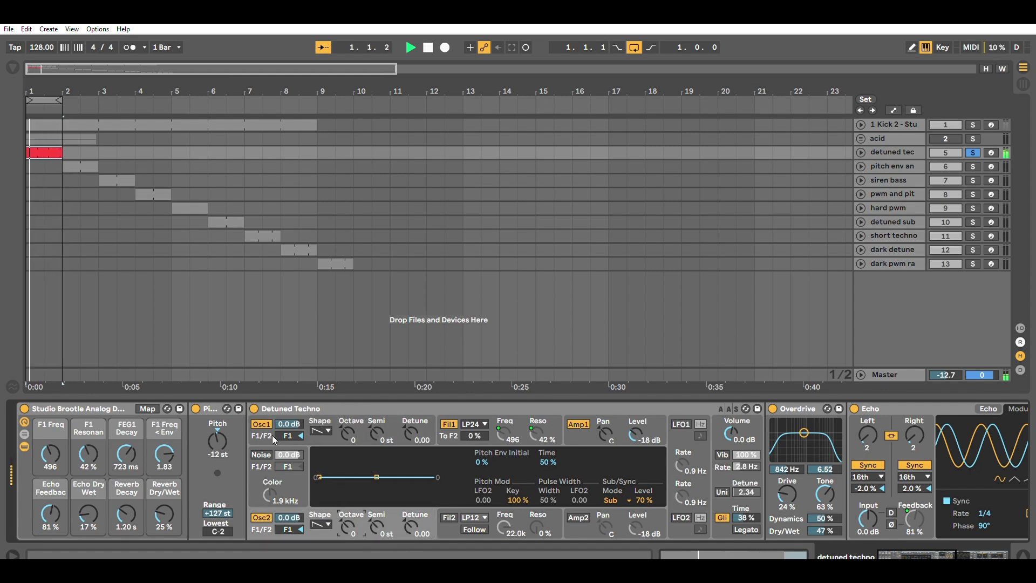
left_click(393, 413)
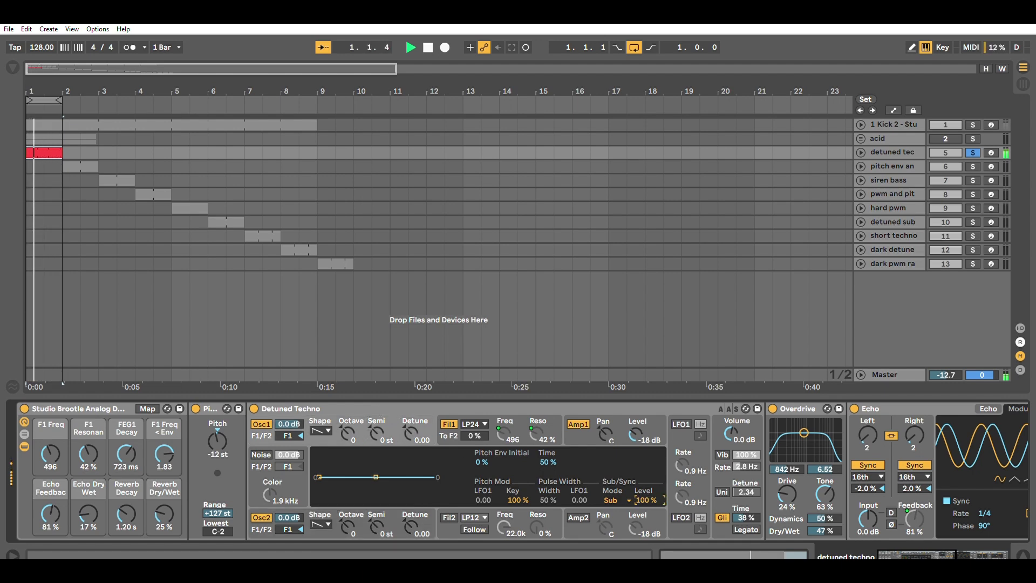
Try the Sub level at 0 % and undo, then detune Osc2 to -3.00 and Osc1 to 3.00.
left_click_drag(640, 491, 640, 545)
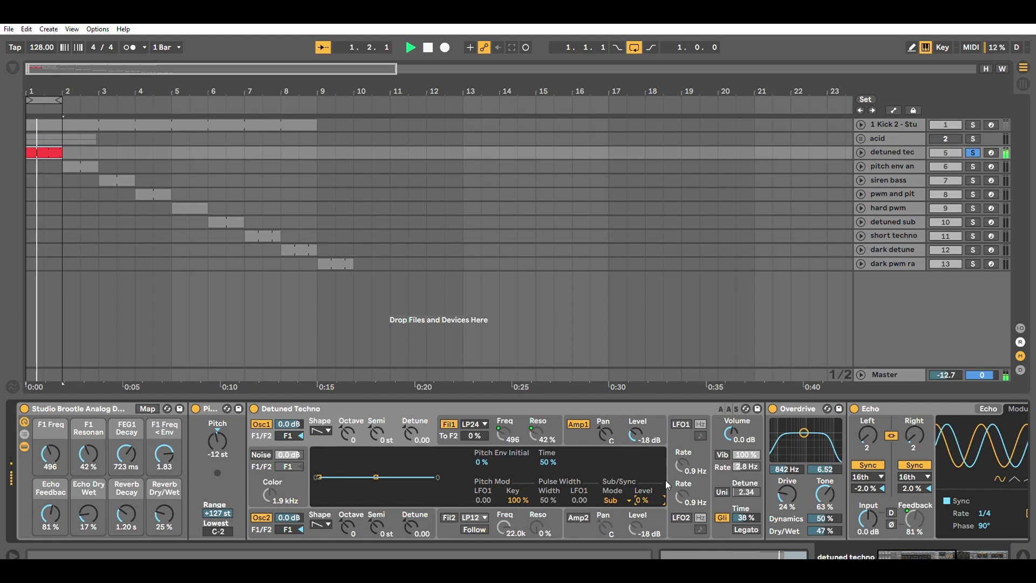
key("ctrl+z")
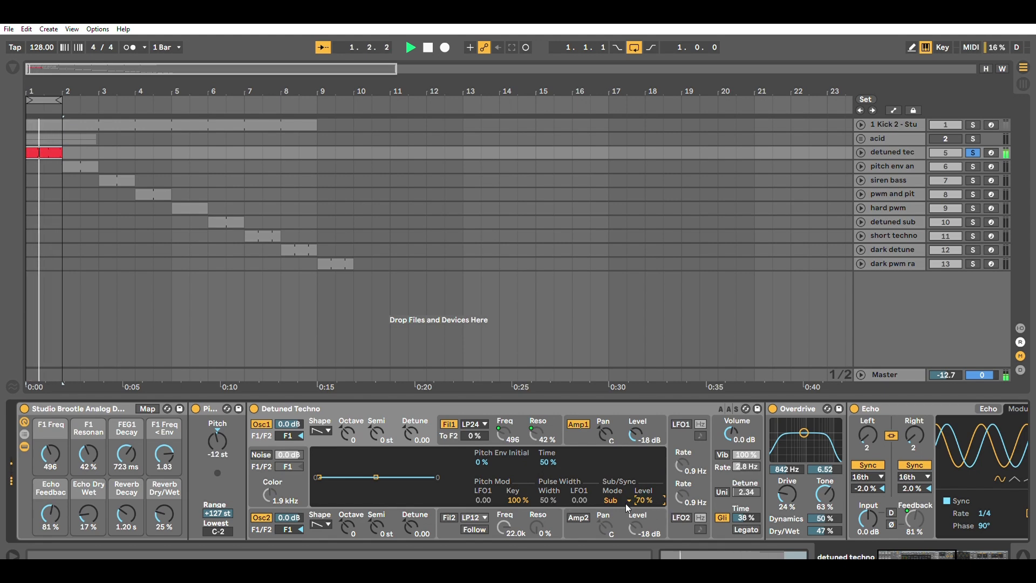
left_click(423, 514)
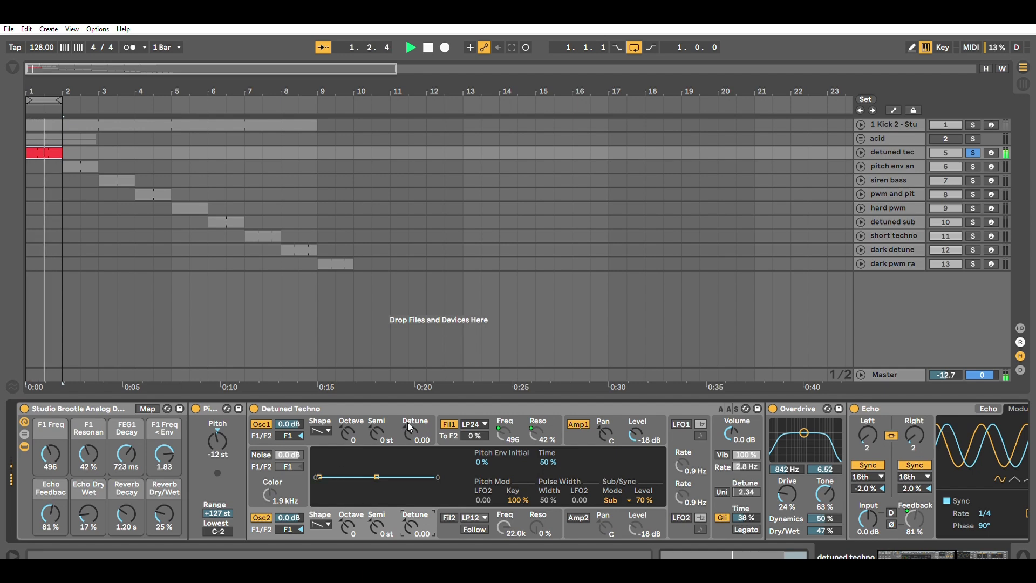
left_click_drag(416, 523, 416, 534)
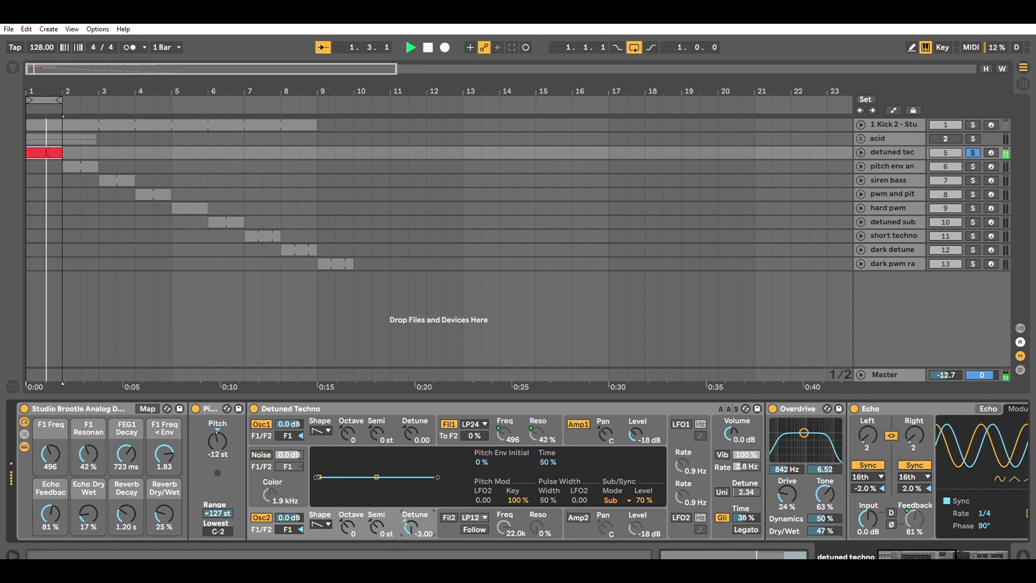
left_click_drag(415, 418, 415, 405)
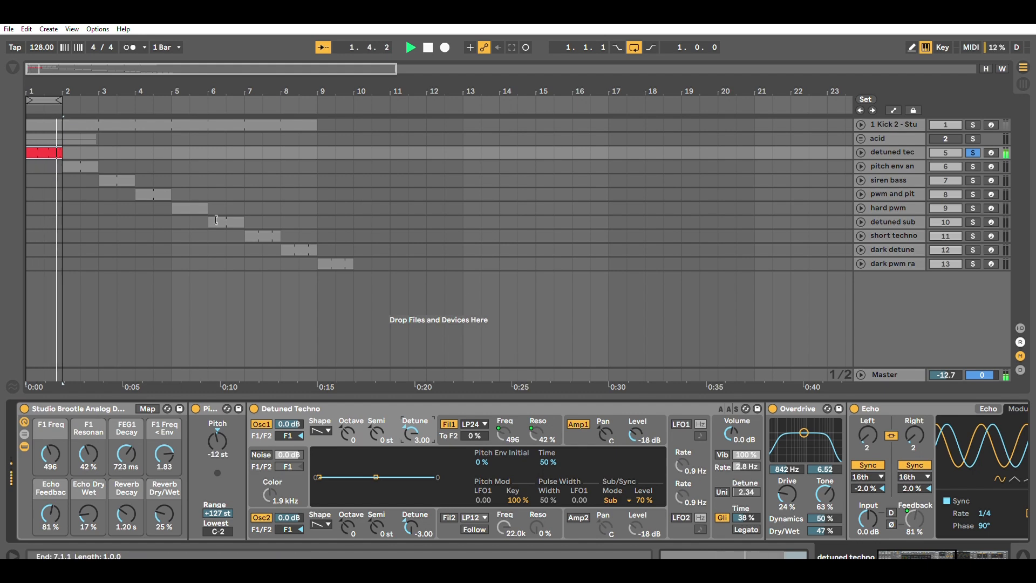
Turn glide off, delete the A2 note at 1.2.2 beyond the loop end, then re-enable glide.
left_click(730, 502)
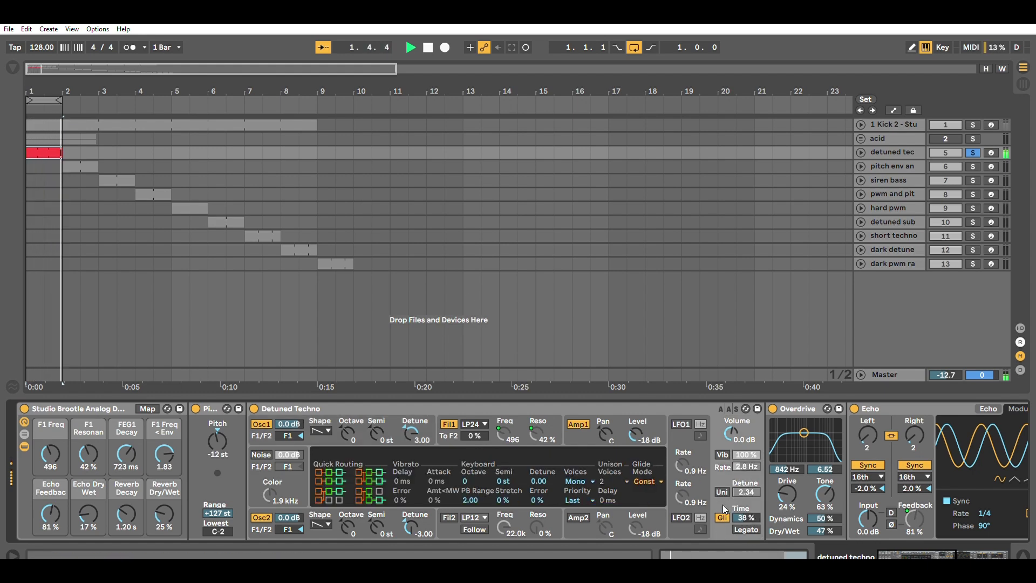
left_click(728, 515)
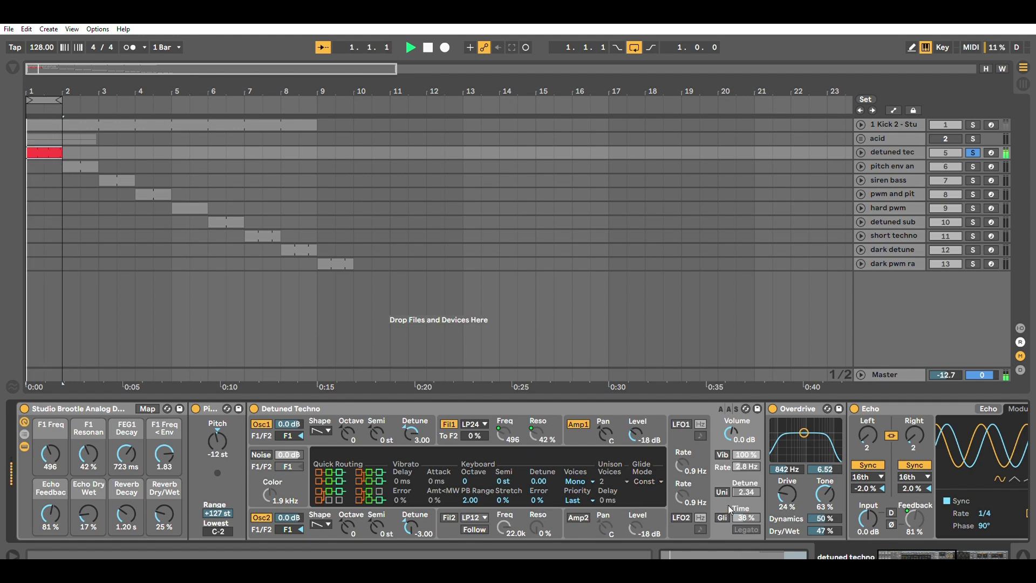
key("shift+Tab")
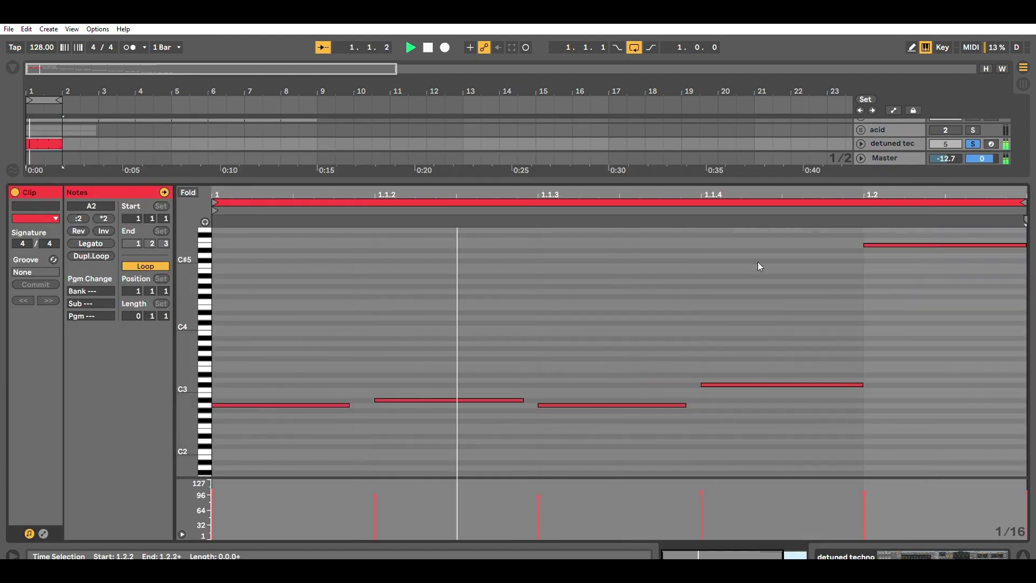
left_click_drag(707, 185, 707, 159)
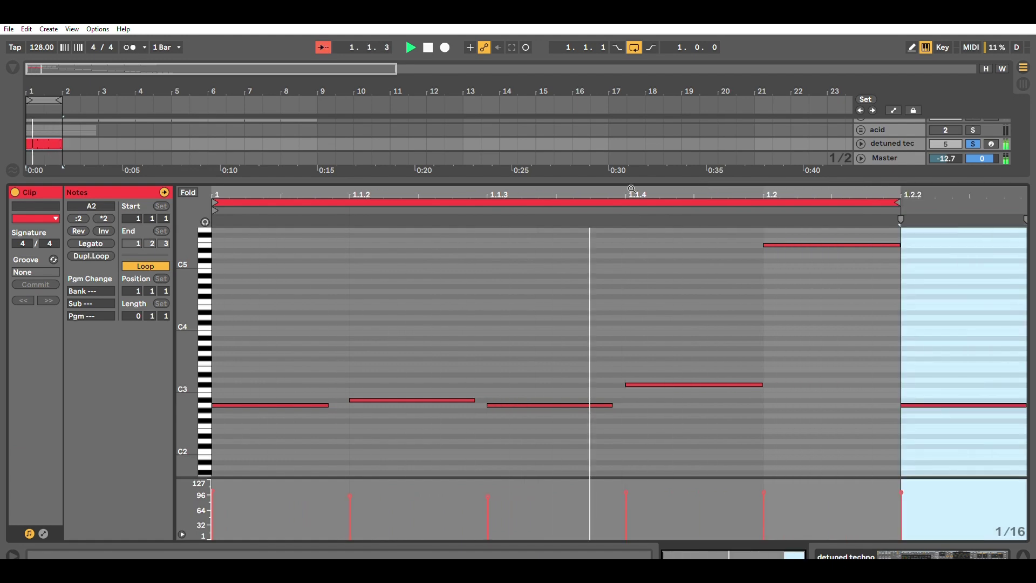
left_click_drag(957, 393, 944, 457)
key("Delete")
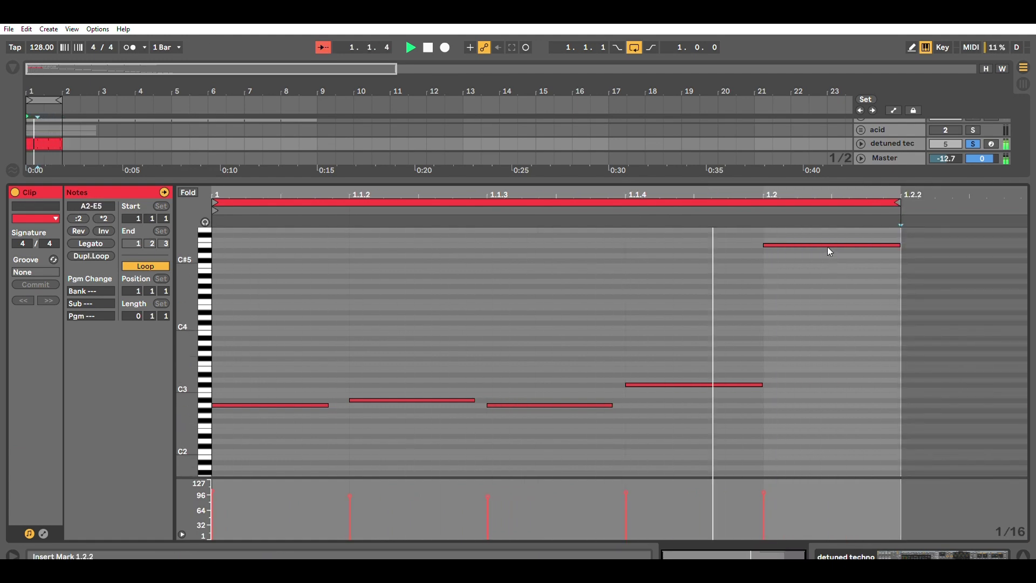
left_click(845, 547)
left_click(722, 516)
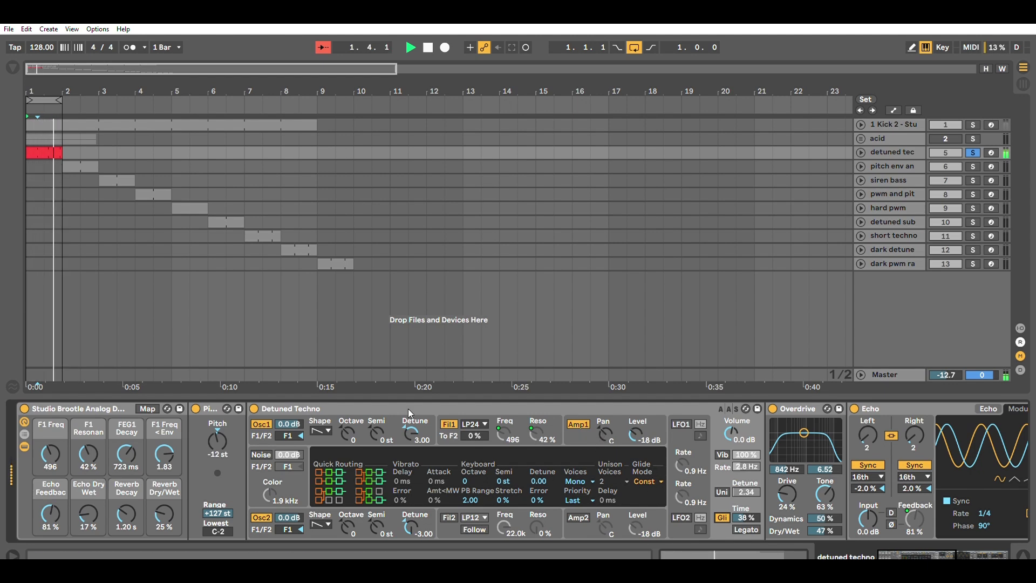
Show Fil1's envelope and pull the FEG1 Decay from 723 ms down to about 331 ms.
left_click(453, 434)
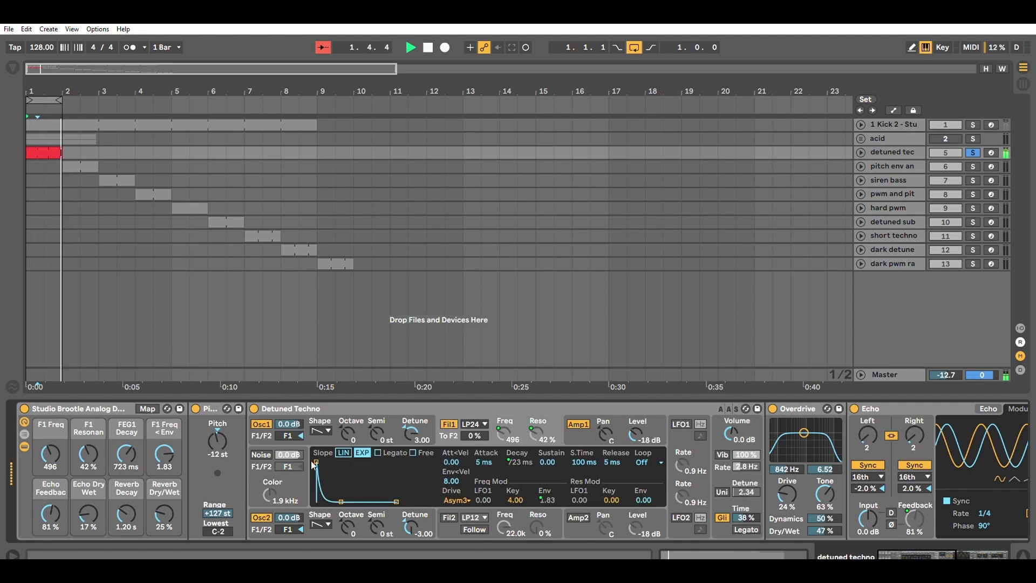
mouse_move(139, 434)
left_mouse_down()
mouse_move(139, 474)
mouse_move(127, 429)
left_mouse_up()
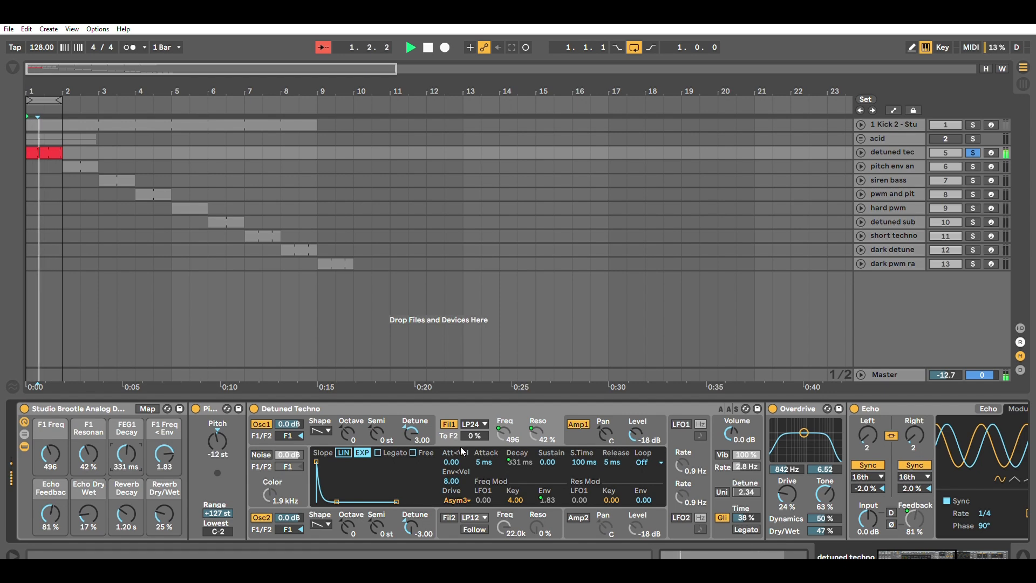
Scroll along the device chain, then bypass and re-enable the Overdrive effect.
scroll(927, 540, "right", 5)
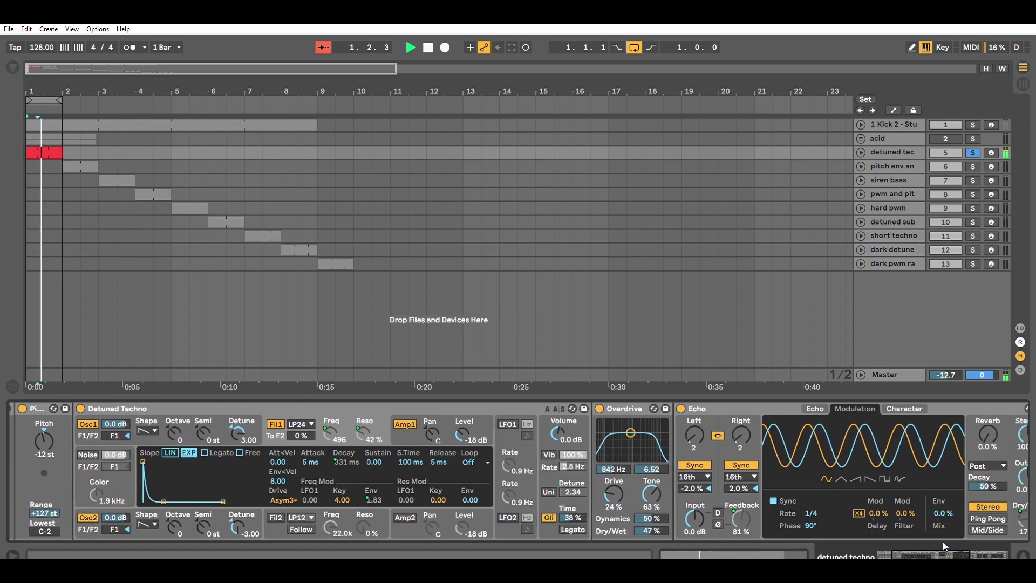
scroll(946, 541, "right", 3)
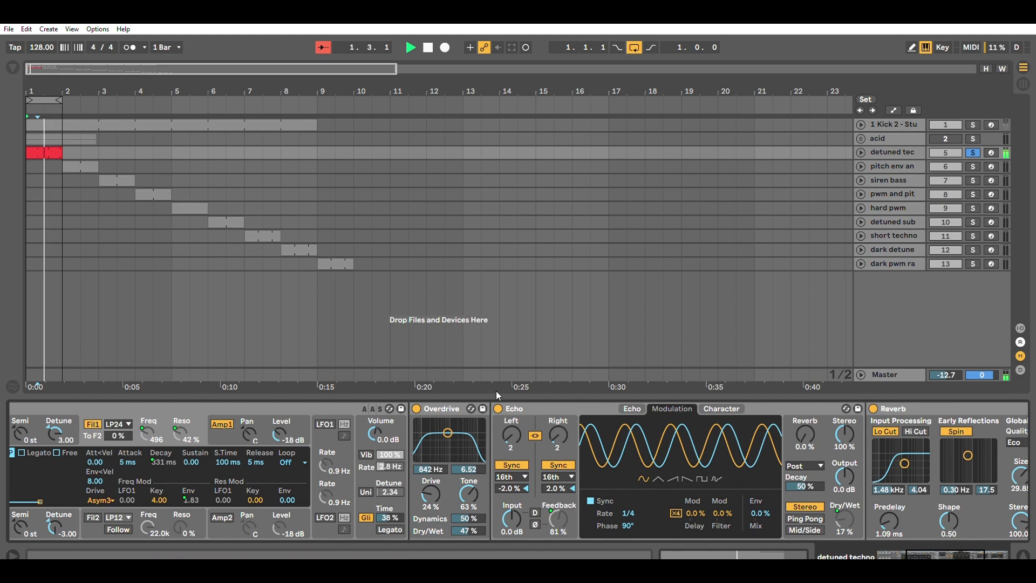
left_click(416, 407)
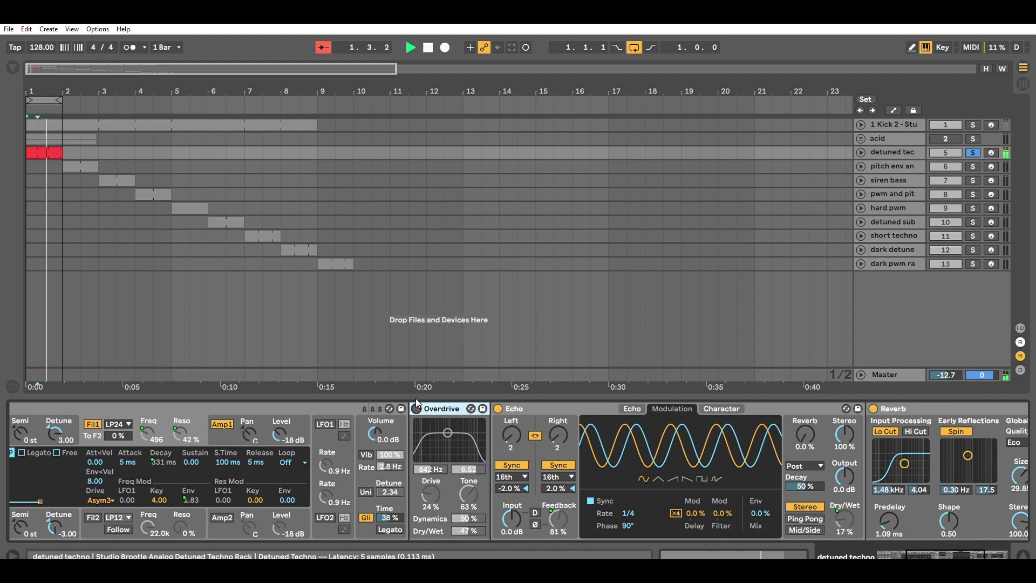
key("0")
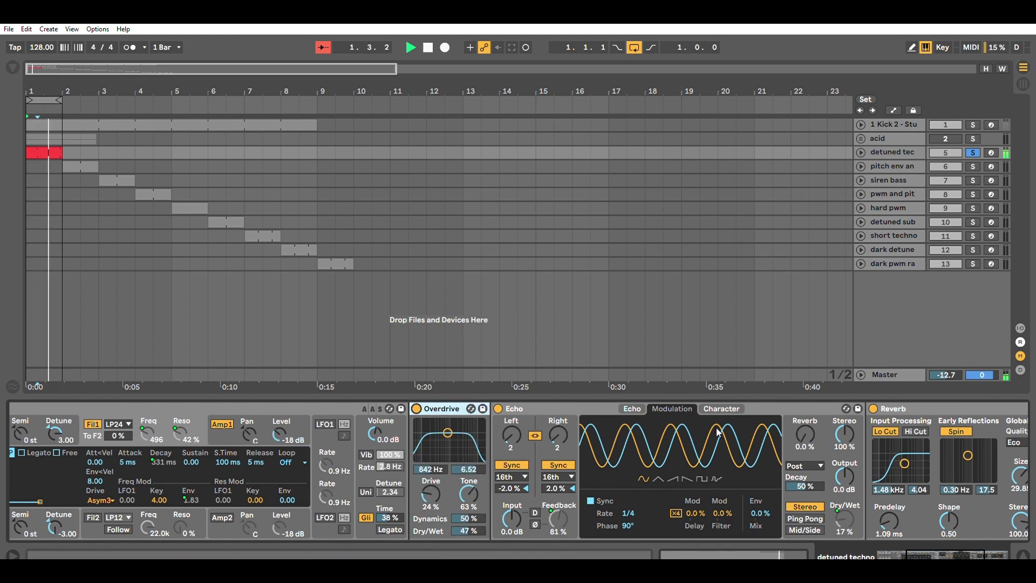
Inspect the Echo's left and right channel offsets, then bring the full Reverb into view.
left_click(591, 404)
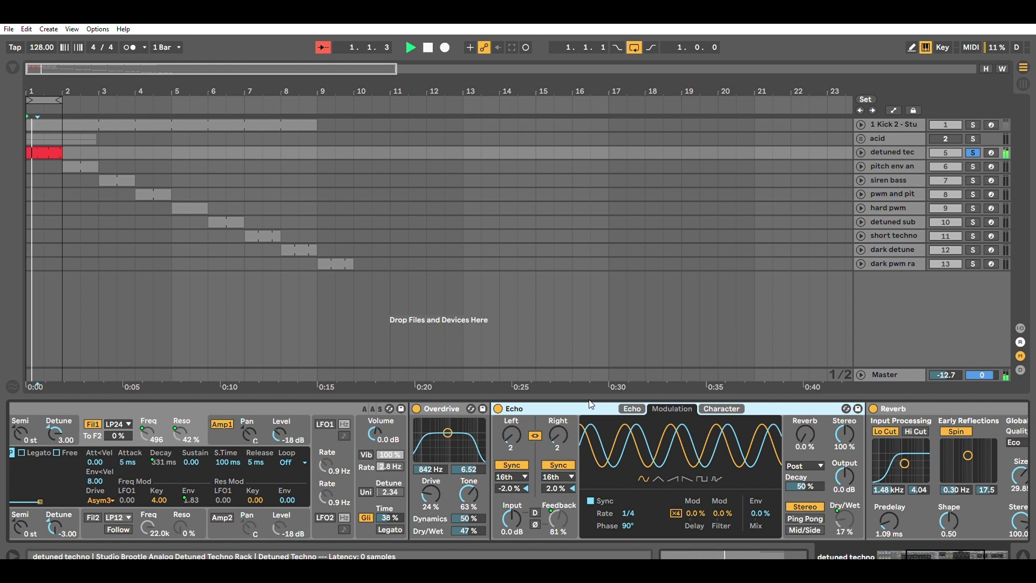
left_click(514, 488)
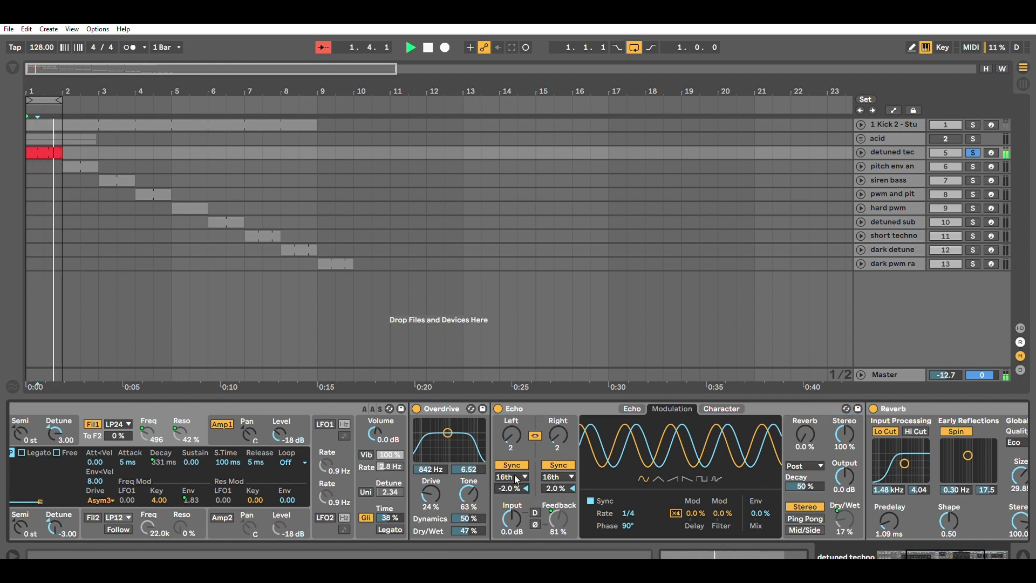
left_click(563, 478)
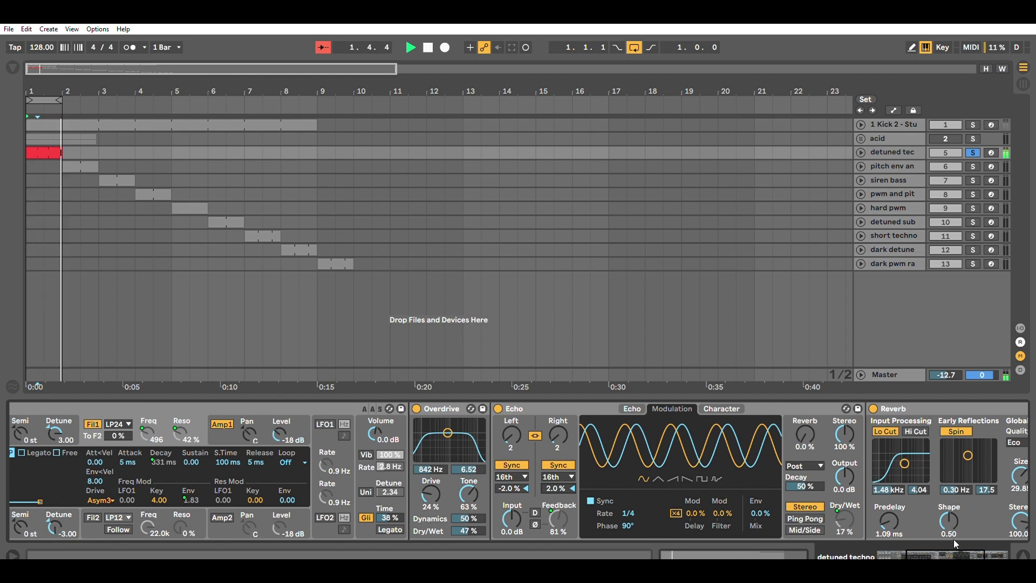
left_click(993, 548)
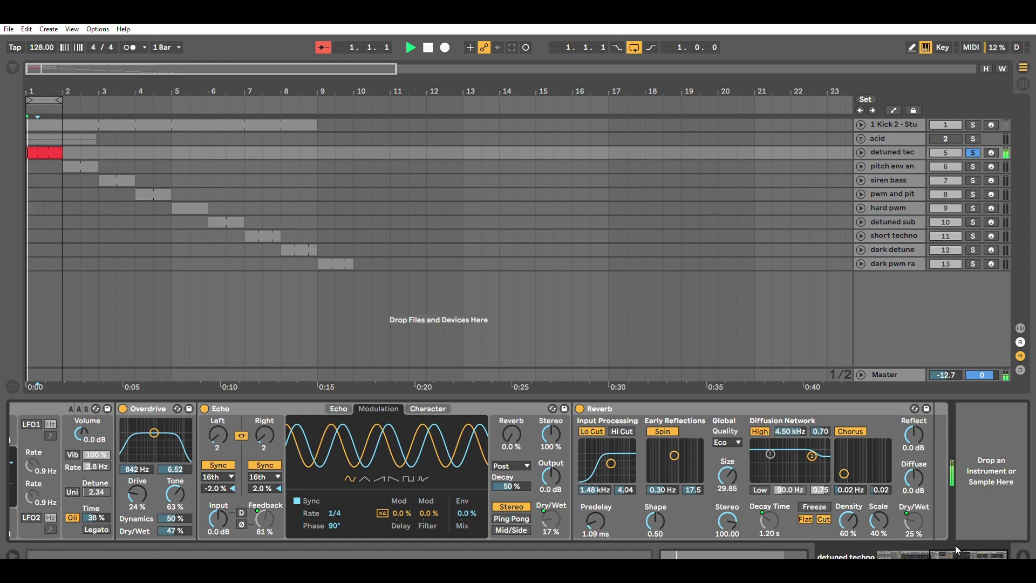
Open the detuned techno clip's notes and lengthen its loop to two beats.
left_click_drag(954, 545, 752, 537)
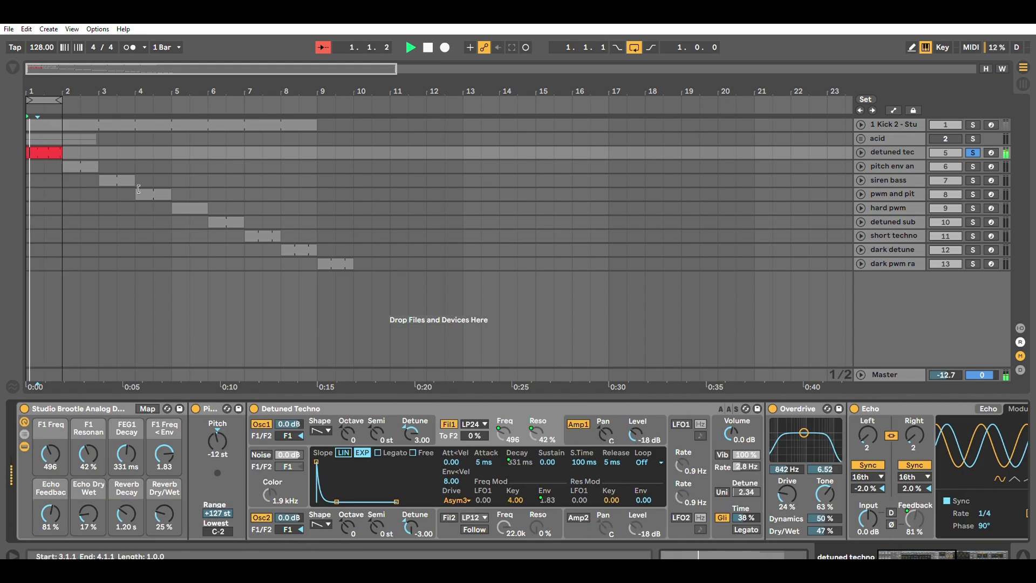
double_click(56, 156)
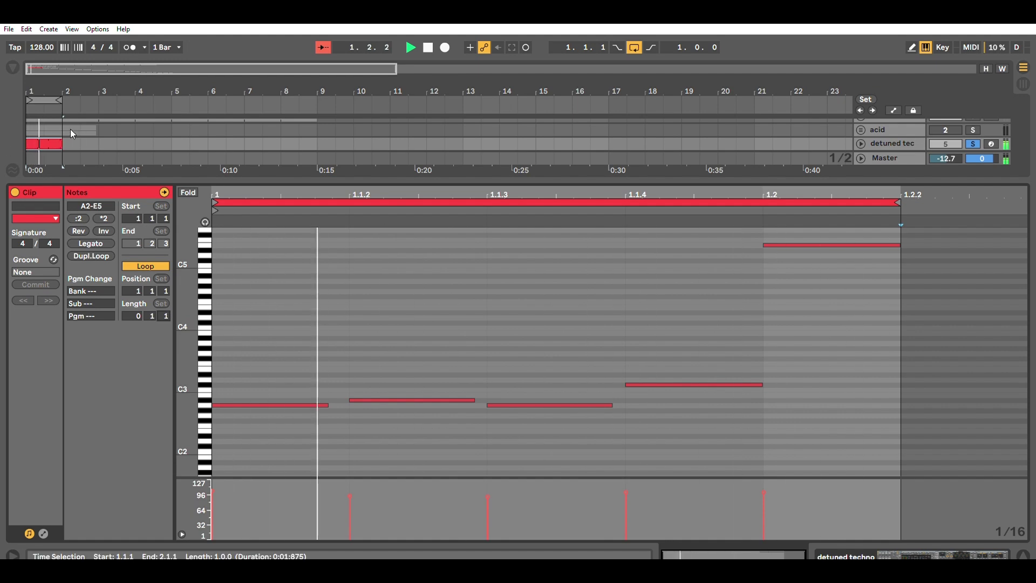
left_click_drag(37, 81, 37, 135)
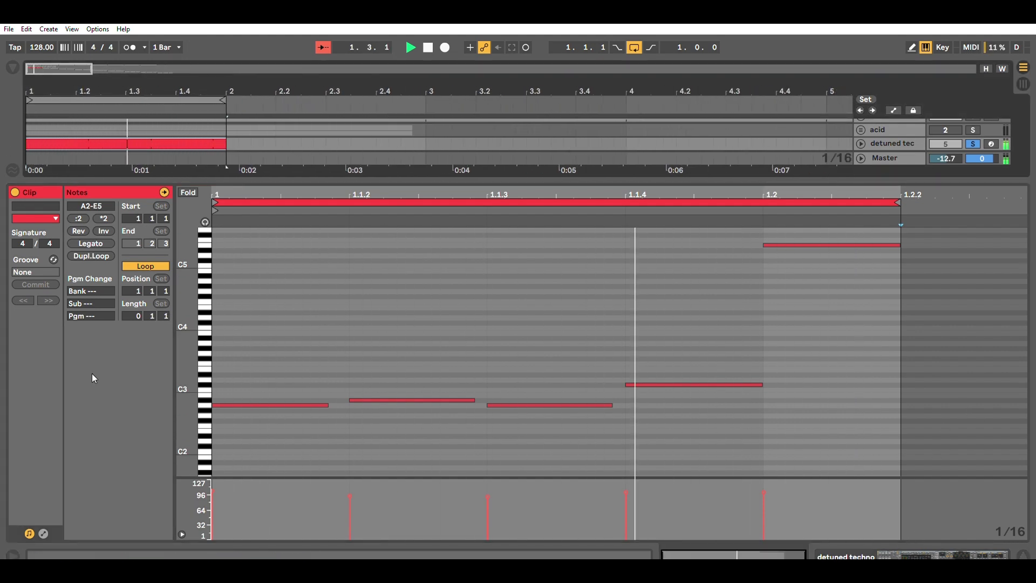
left_click_drag(498, 165, 498, 223)
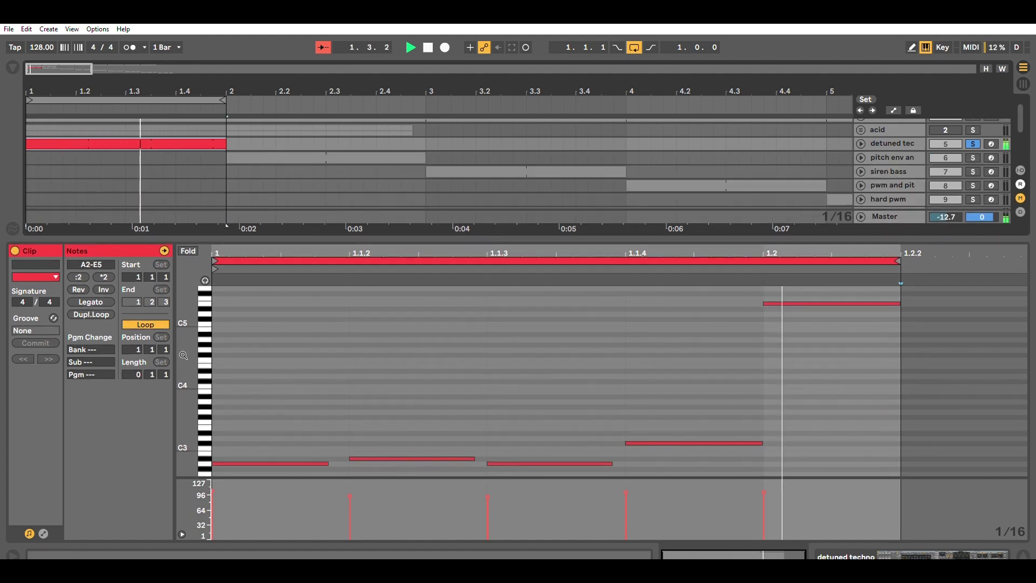
mouse_move(166, 373)
left_mouse_down()
mouse_move(165, 353)
mouse_move(165, 380)
mouse_move(152, 363)
left_mouse_up()
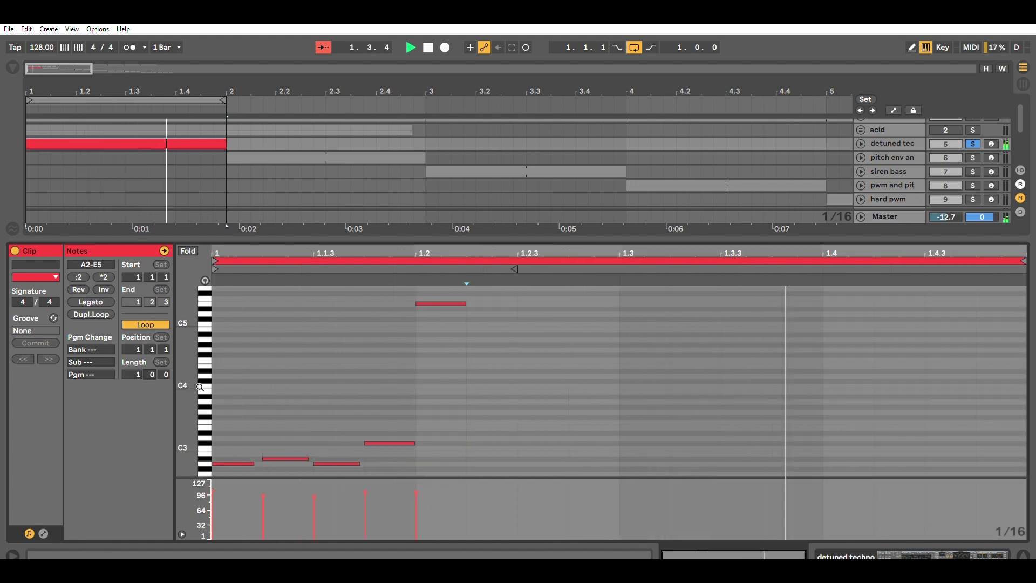
Shorten the clip loop back to one beat and resize the editor to reveal the lower notes.
left_click(526, 350)
left_click_drag(423, 239, 425, 143)
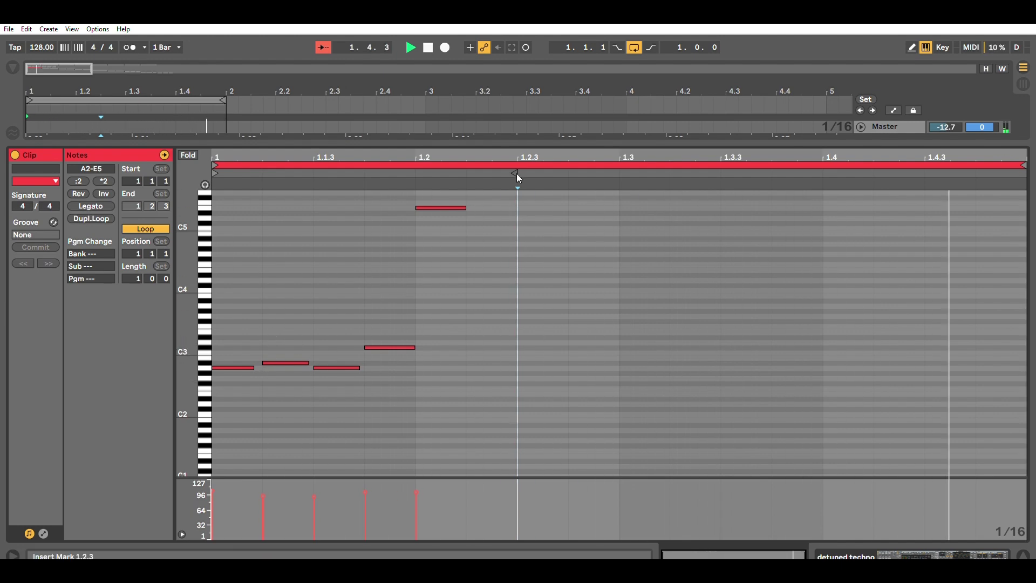
left_click_drag(1004, 165, 465, 166)
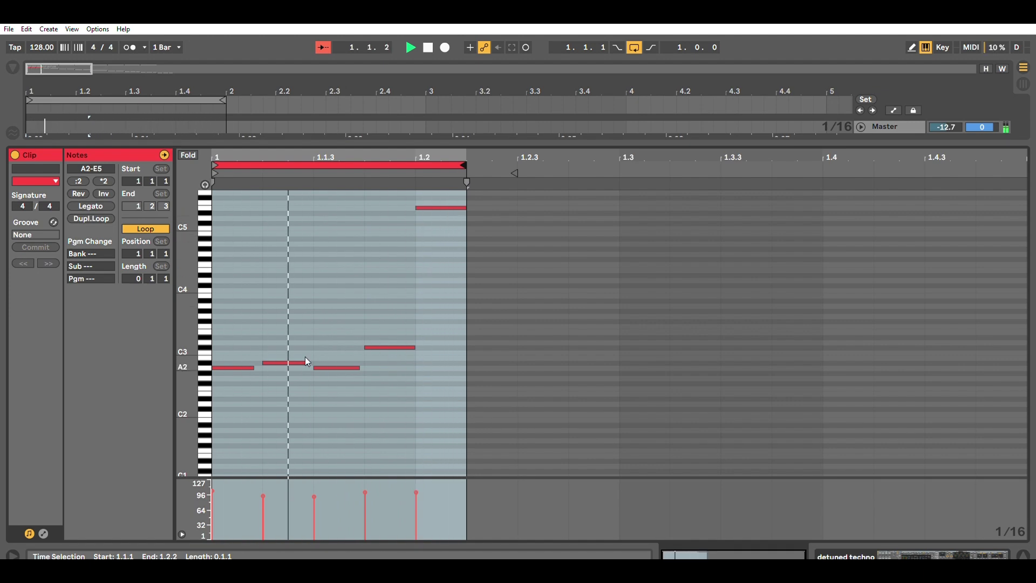
left_click_drag(566, 141, 566, 286)
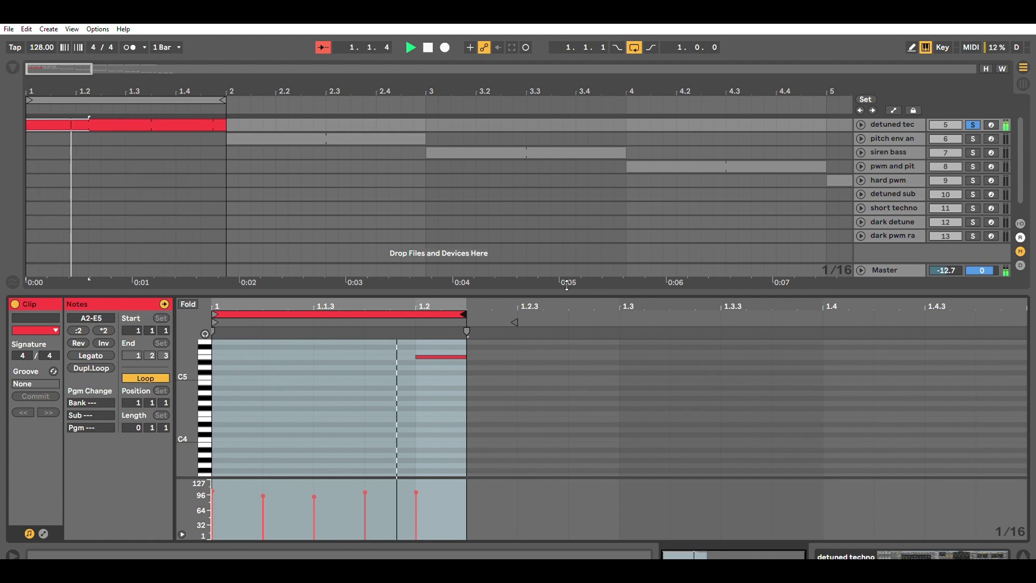
left_click_drag(566, 286, 541, 186)
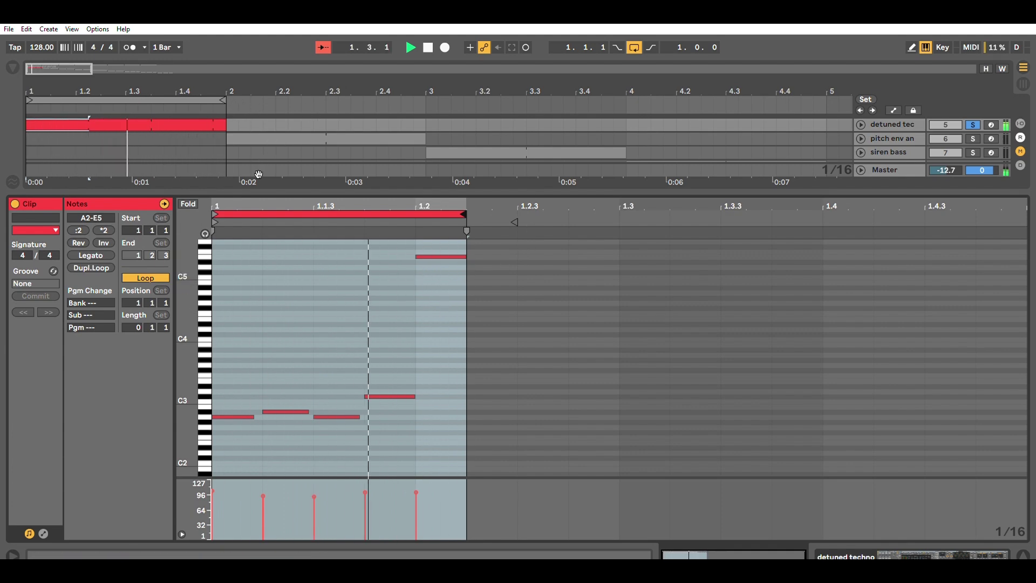
left_click_drag(251, 190, 251, 335)
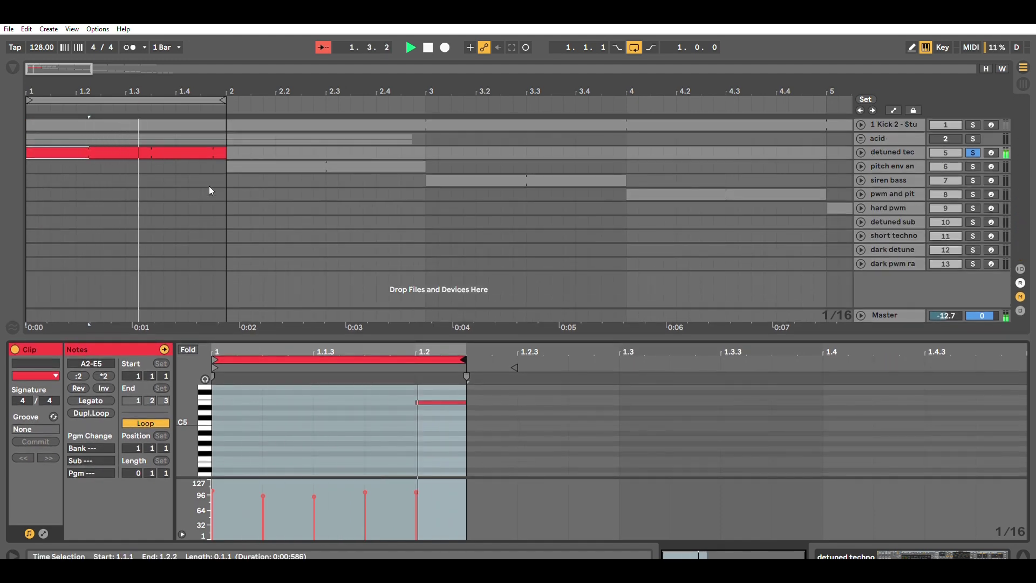
Unsolo detuned tec, then stretch its clip past bar 2 and shorten it back to one bar.
left_click(317, 151)
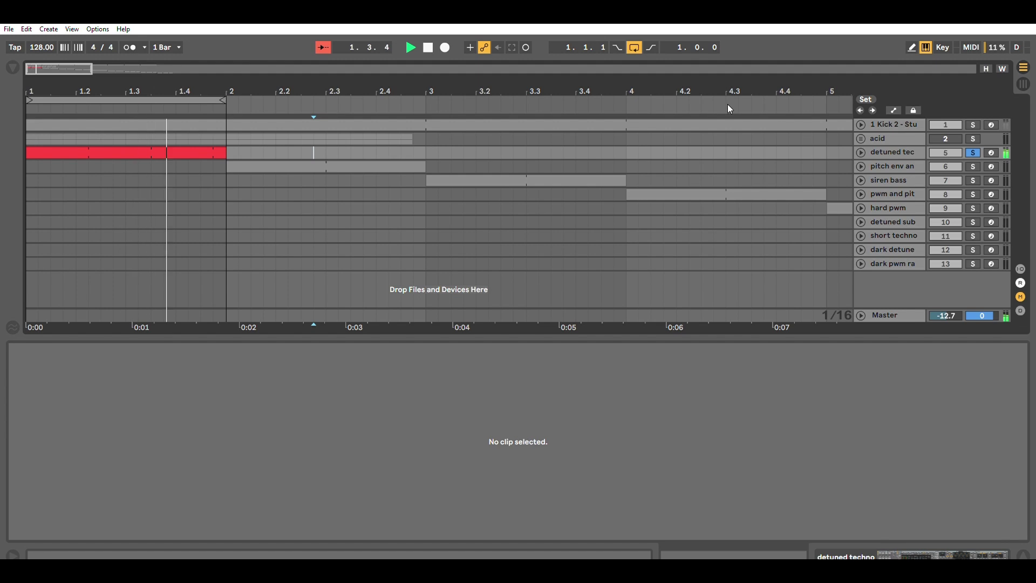
left_click(974, 151)
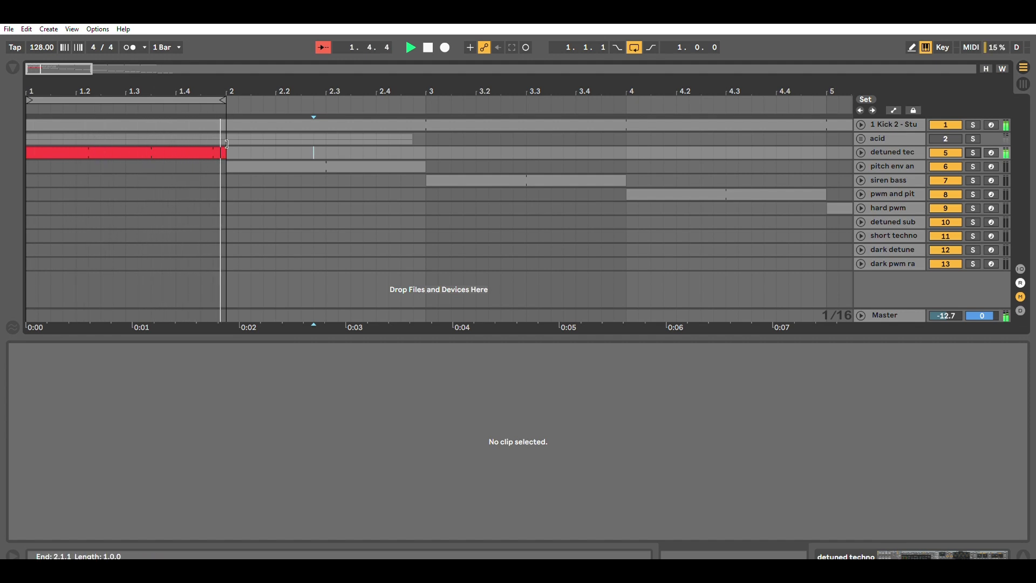
left_click_drag(222, 151, 822, 142)
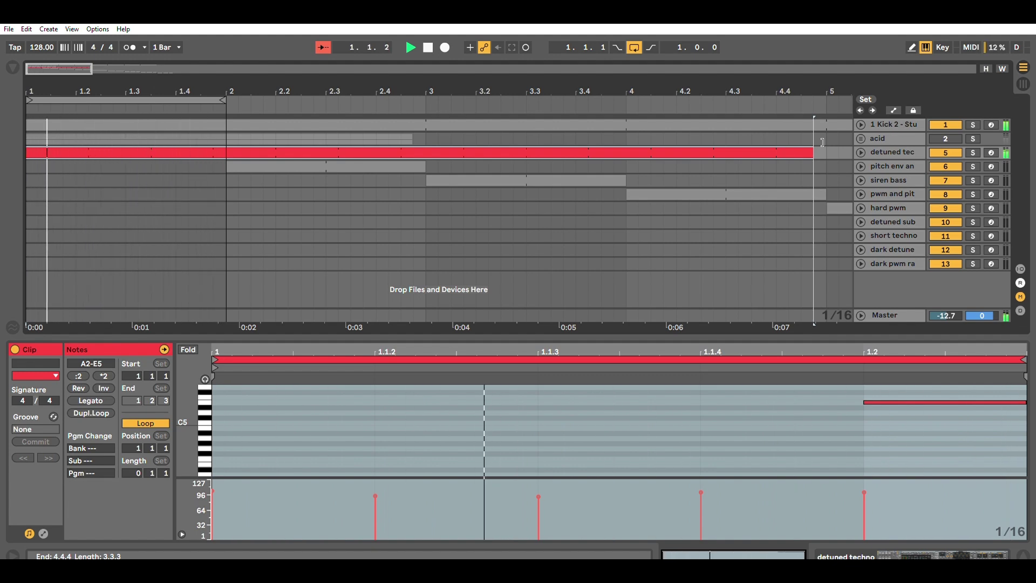
left_click_drag(821, 142, 227, 139)
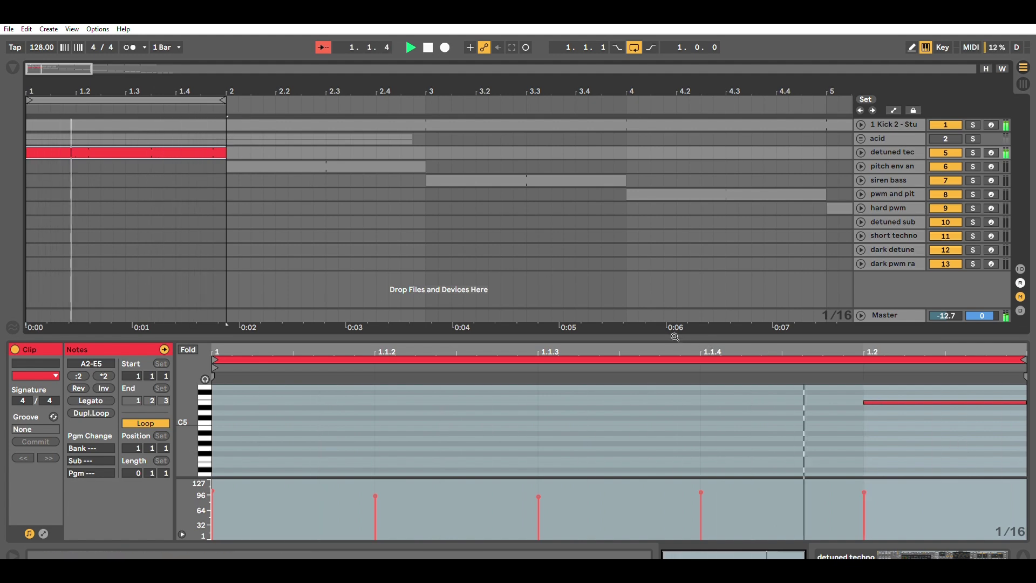
Enlarge the note editor to show C2–C5, then switch to the Detuned Techno device chain.
left_click_drag(666, 331, 621, 201)
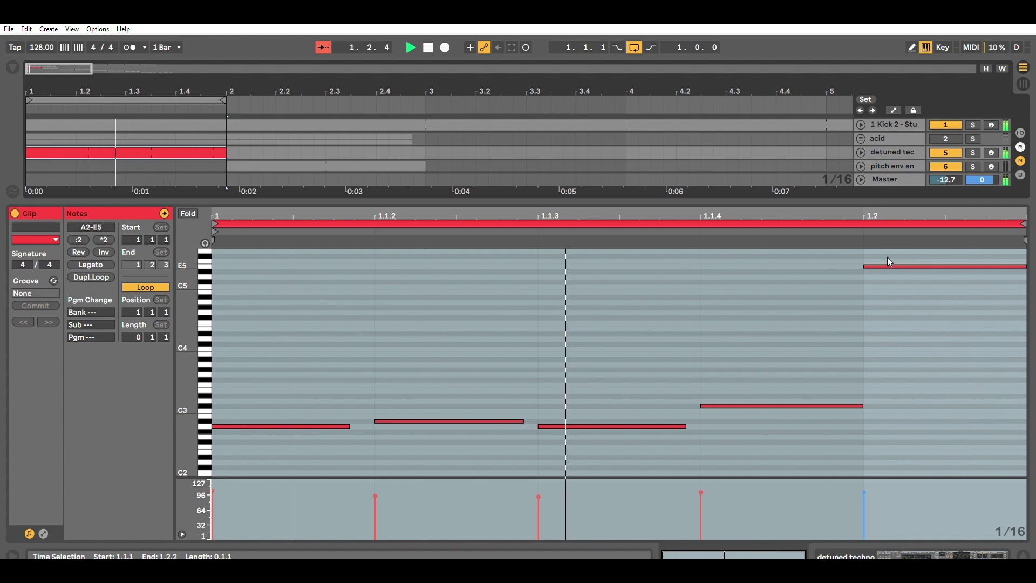
left_click(852, 544)
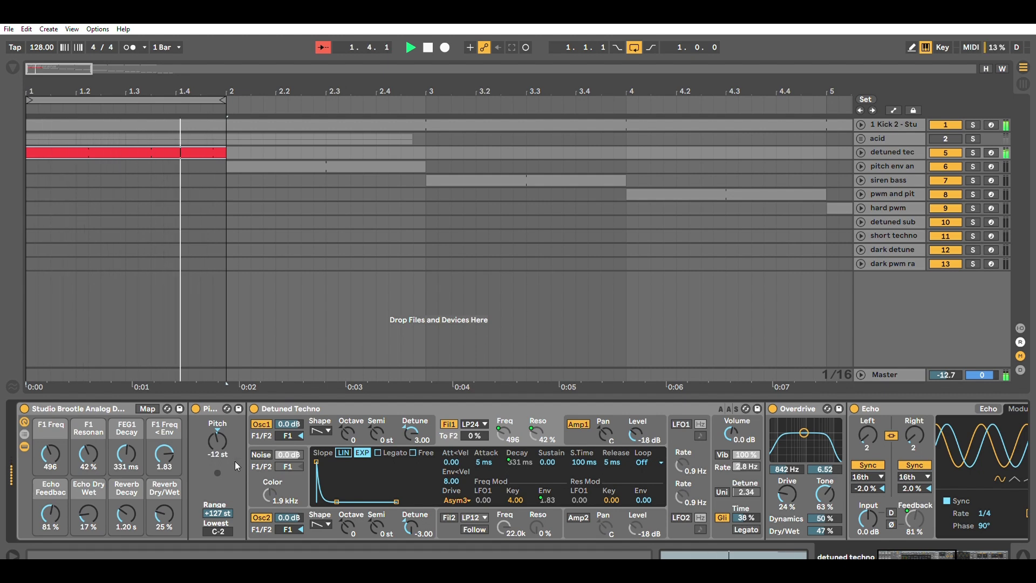
Sweep the F1 Freq < Env amount up to 16.00, down to zero, then restore it to 1.83.
left_click_drag(164, 455, 164, 399)
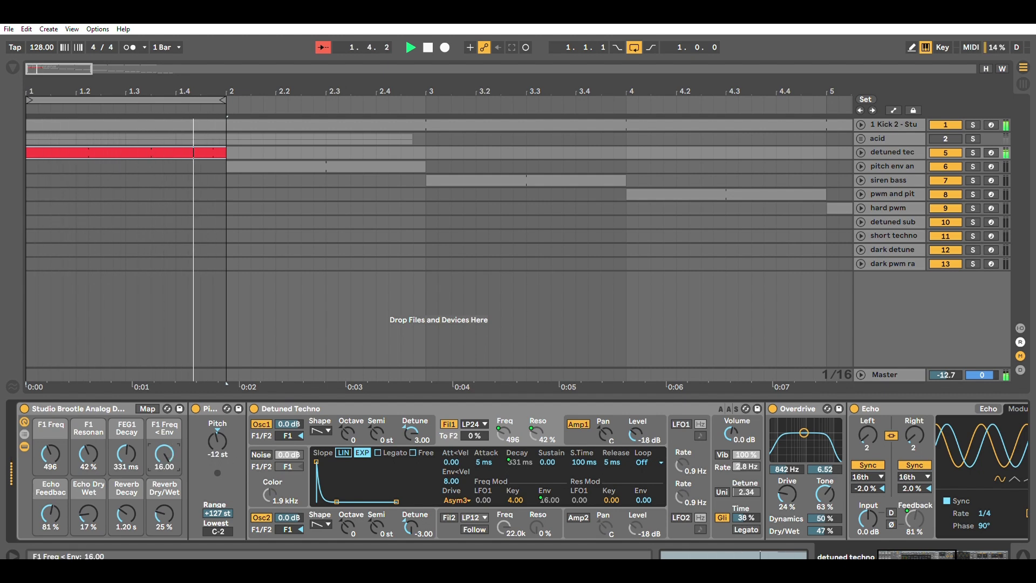
left_click_drag(164, 455, 164, 509)
mouse_move(164, 455)
left_mouse_down()
mouse_move(164, 464)
mouse_move(164, 453)
left_mouse_up()
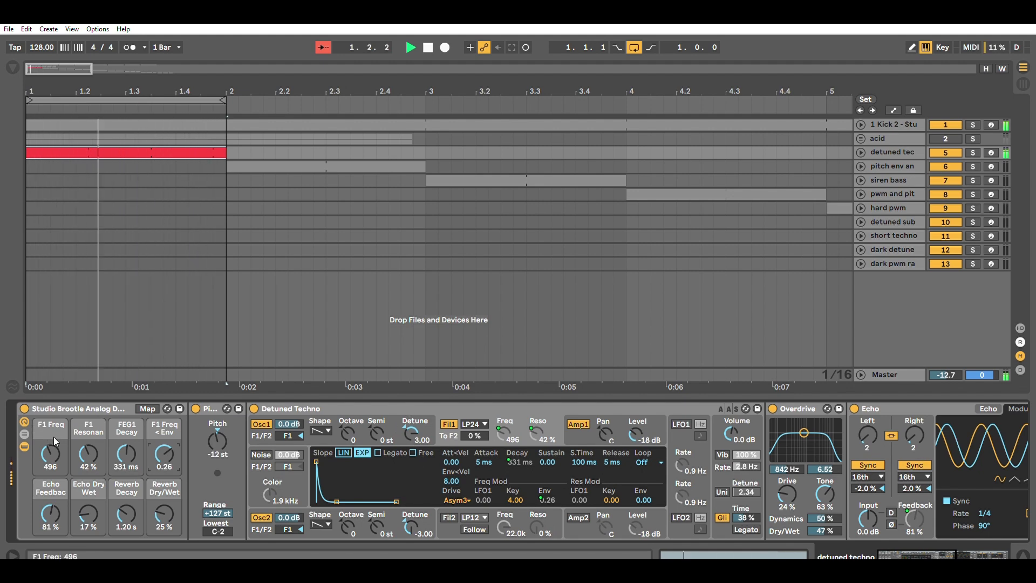
left_click_drag(179, 428, 178, 399)
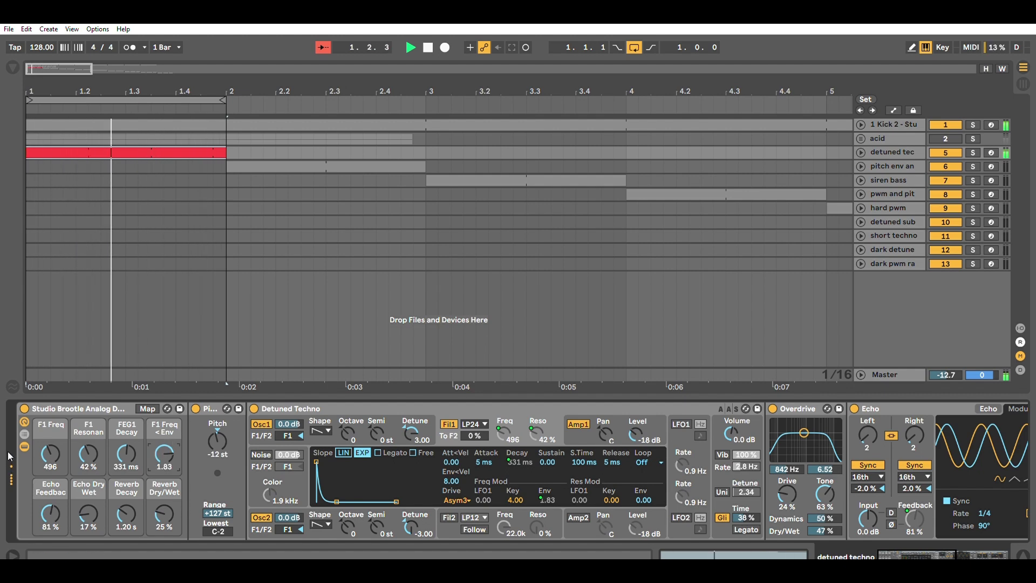
Sweep the F1 Freq cutoff between 30 and 22.0k, then raise it slightly from 30.
left_click_drag(50, 451, 55, 465)
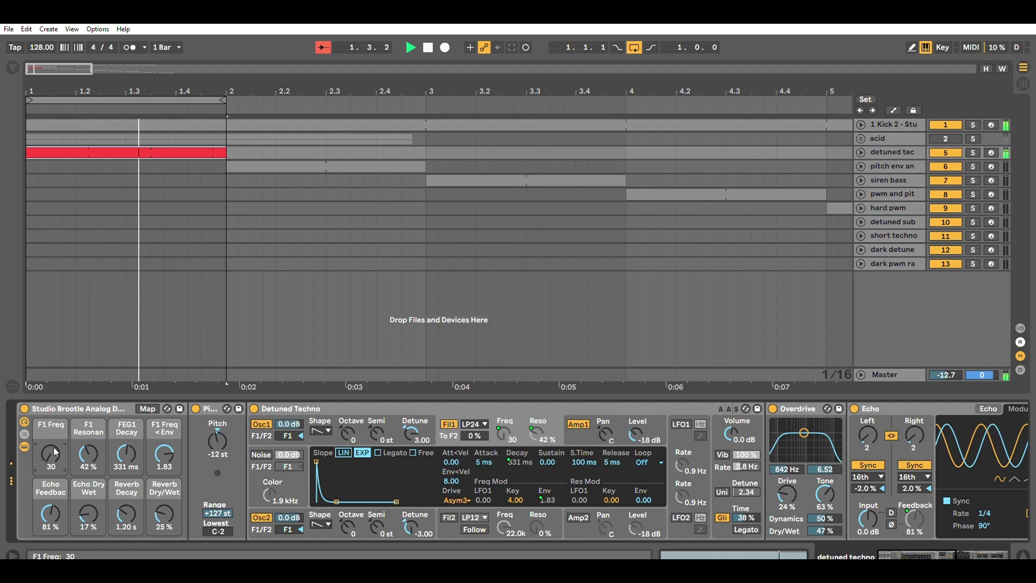
left_click_drag(60, 445, 60, 356)
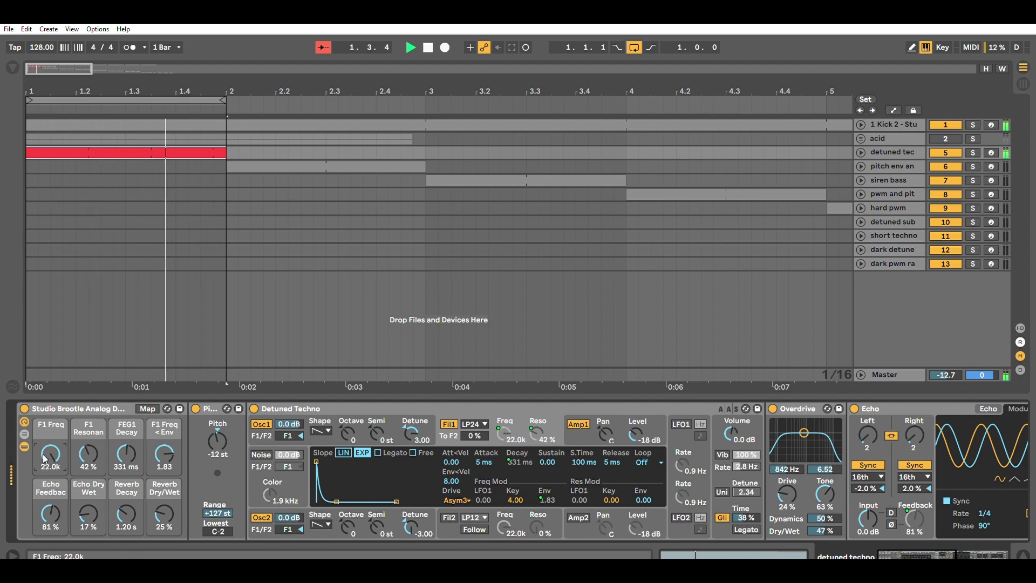
left_click_drag(46, 458, 47, 486)
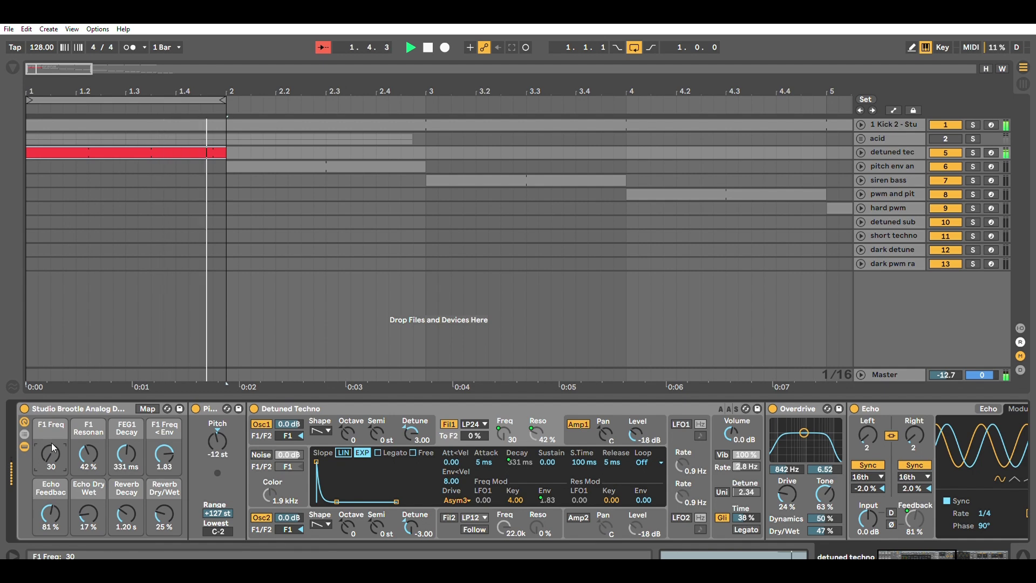
left_click_drag(52, 441, 52, 408)
Adjust the filter resonance between 57 % and 45 % and set the FEG1 Decay to about 331 ms.
mouse_move(88, 453)
left_mouse_down()
mouse_move(88, 440)
mouse_move(88, 450)
mouse_move(50, 452)
mouse_move(51, 432)
mouse_move(50, 456)
mouse_move(89, 469)
mouse_move(43, 439)
mouse_move(83, 448)
left_mouse_up()
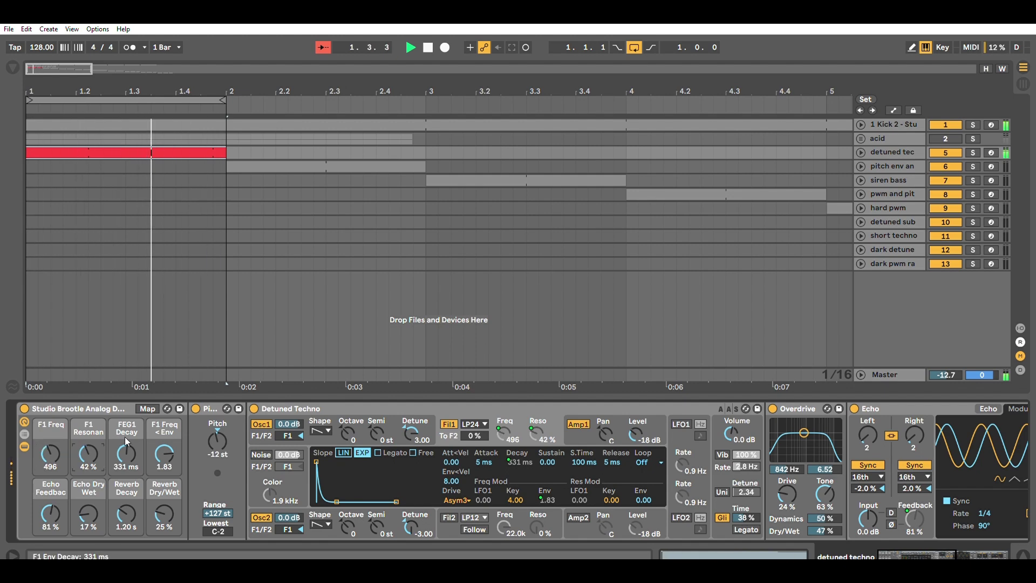
left_click(125, 453)
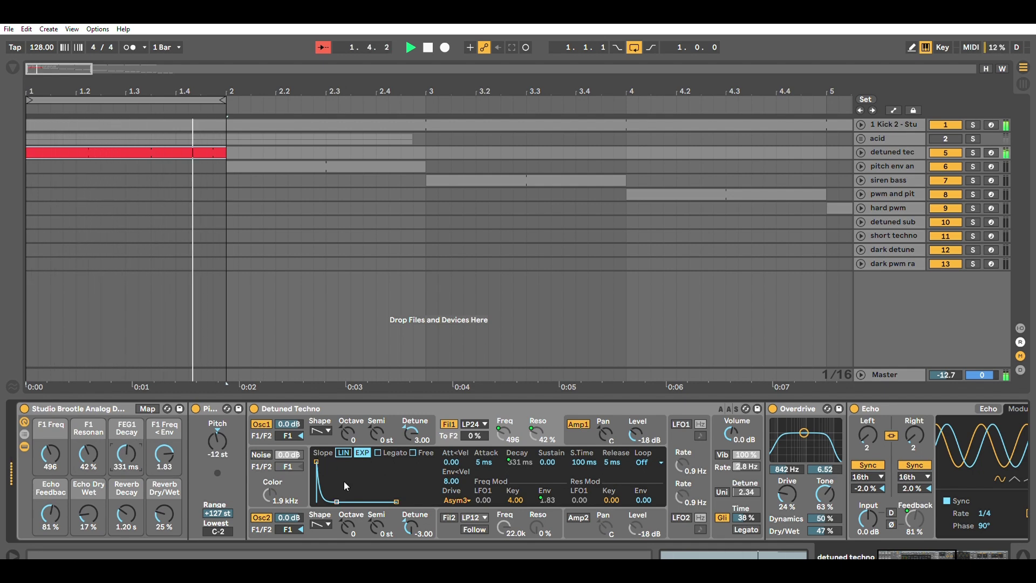
left_click_drag(337, 502, 356, 502)
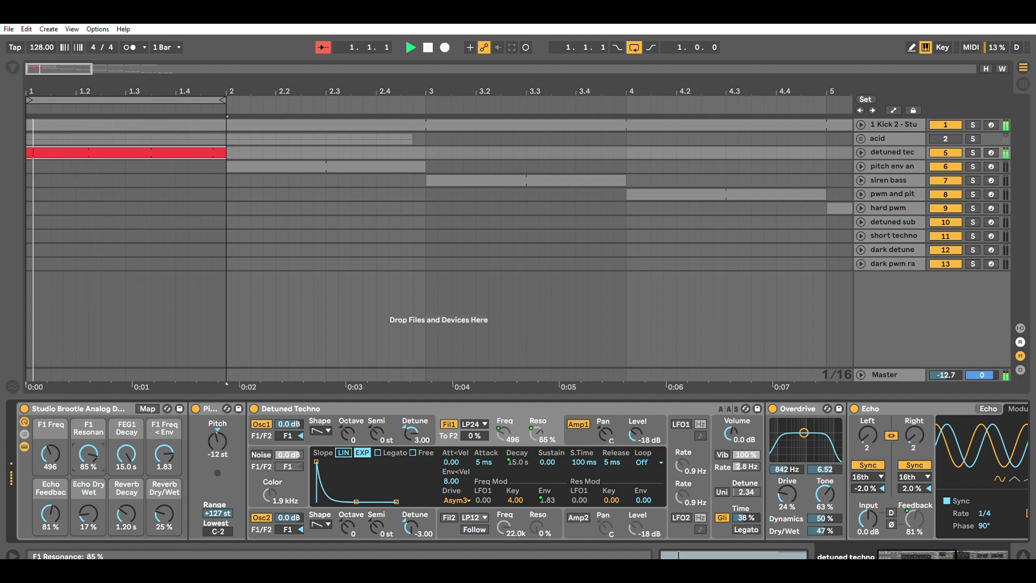
left_click_drag(94, 449, 127, 496)
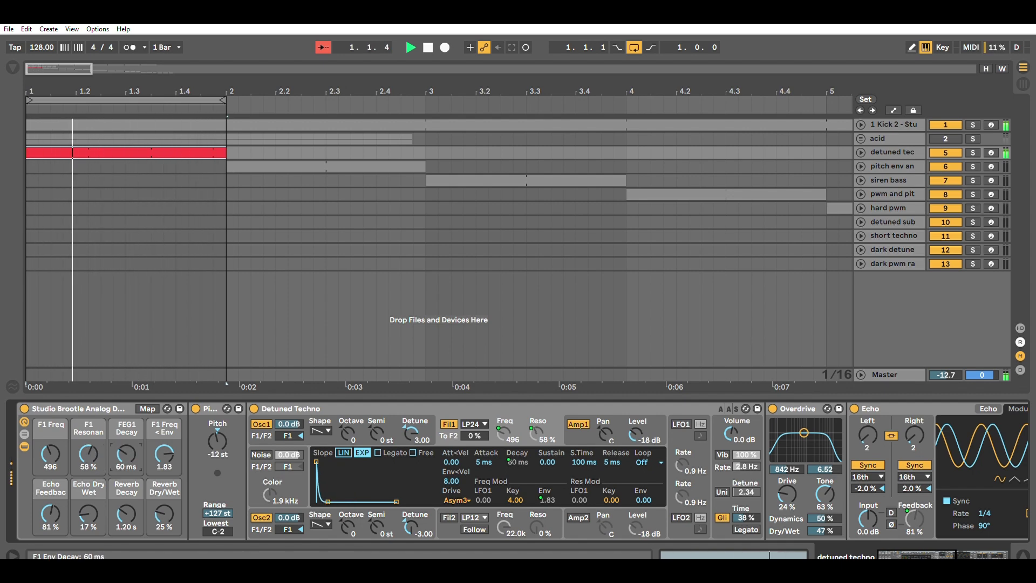
left_click_drag(126, 454, 126, 450)
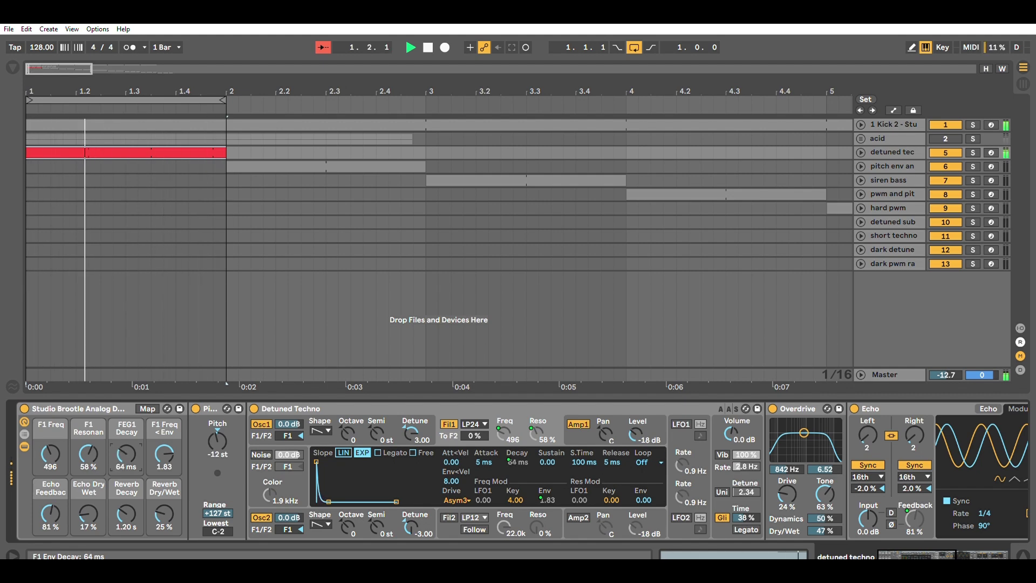
left_click_drag(330, 502, 333, 501)
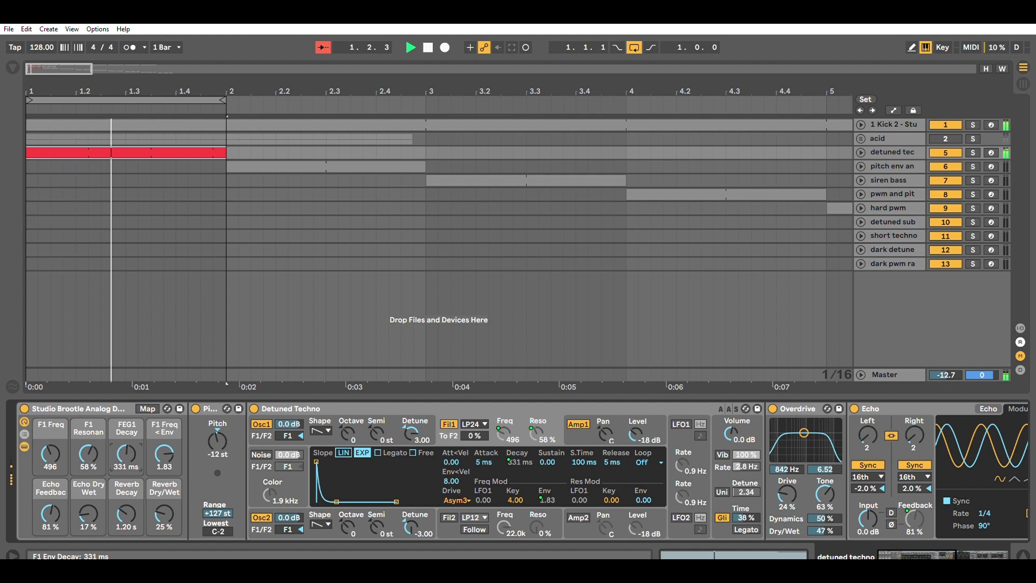
Sweep the F1 Freq < Env amount from strongly negative to zero, then raise the resonance.
left_click_drag(173, 448, 126, 432)
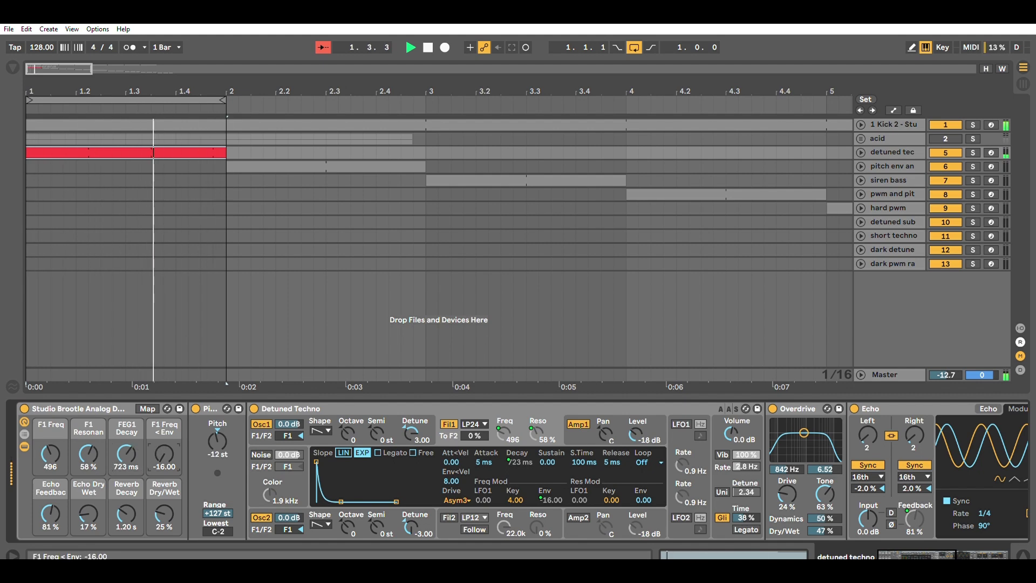
left_click_drag(164, 453, 164, 437)
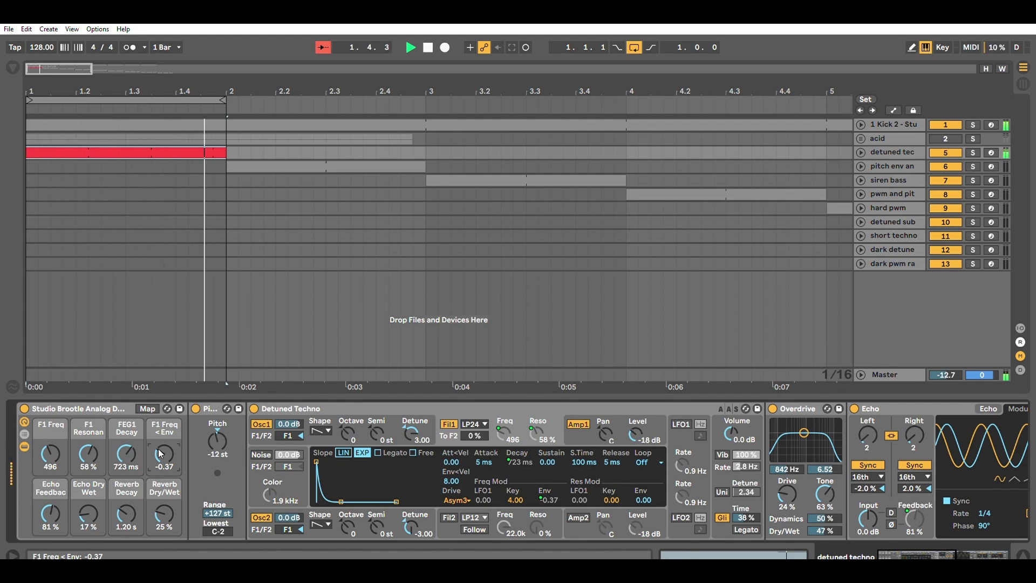
mouse_move(161, 453)
left_mouse_down()
mouse_move(161, 438)
mouse_move(160, 464)
left_mouse_up()
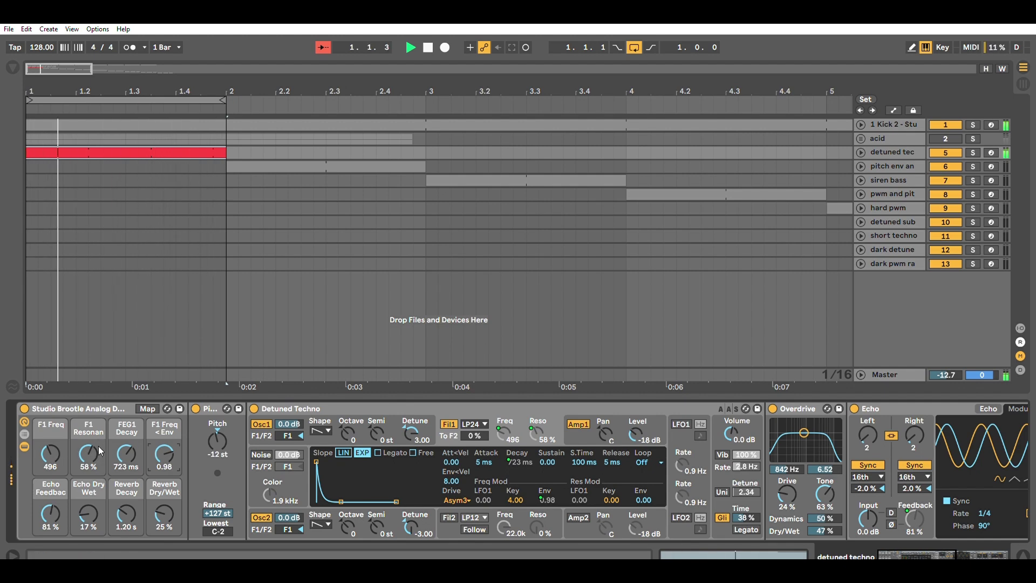
left_click_drag(100, 451, 50, 451)
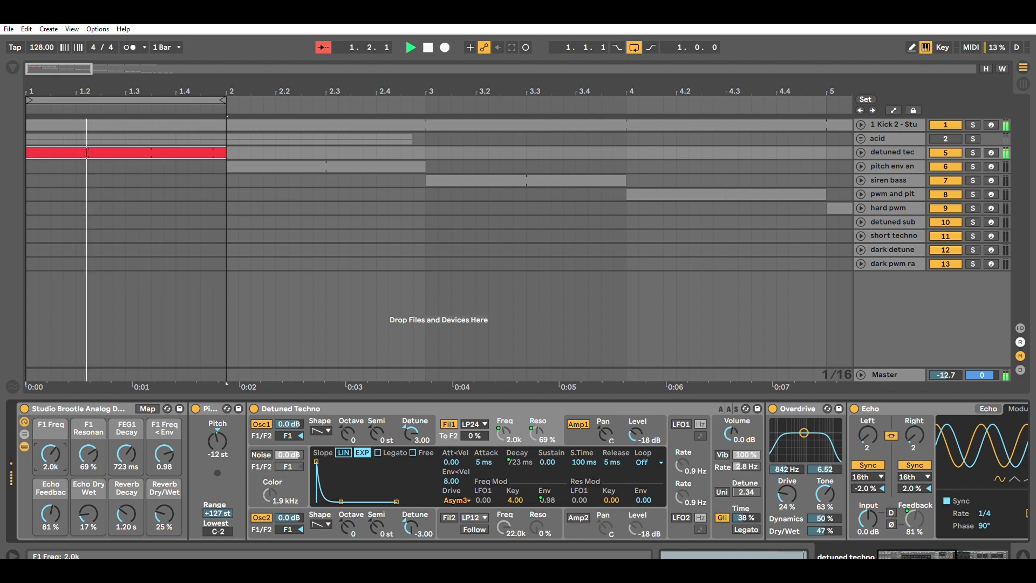
Reset the filter cutoff, resonance and envelope amount macros to their defaults.
double_click(53, 452)
double_click(90, 452)
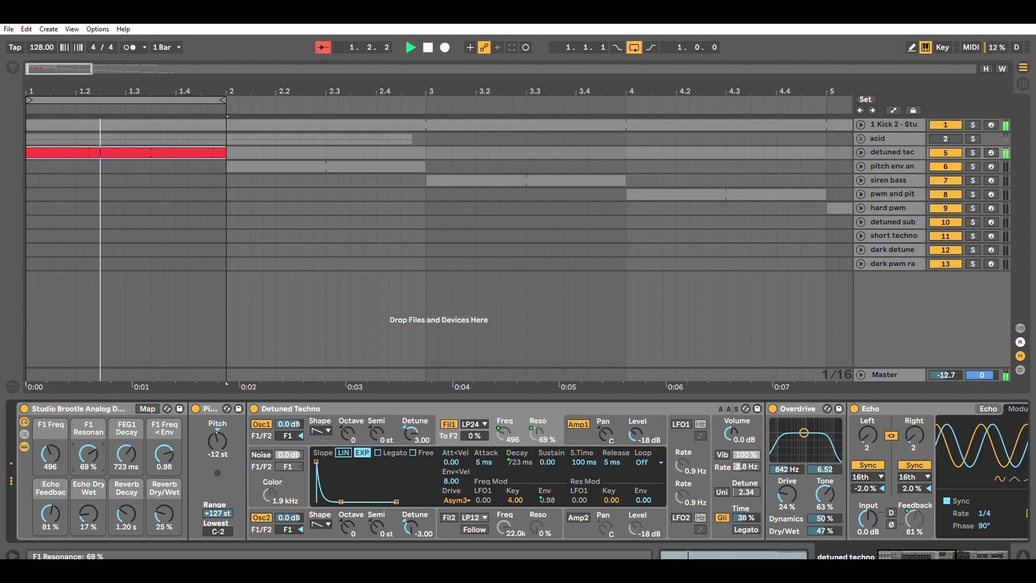
double_click(169, 451)
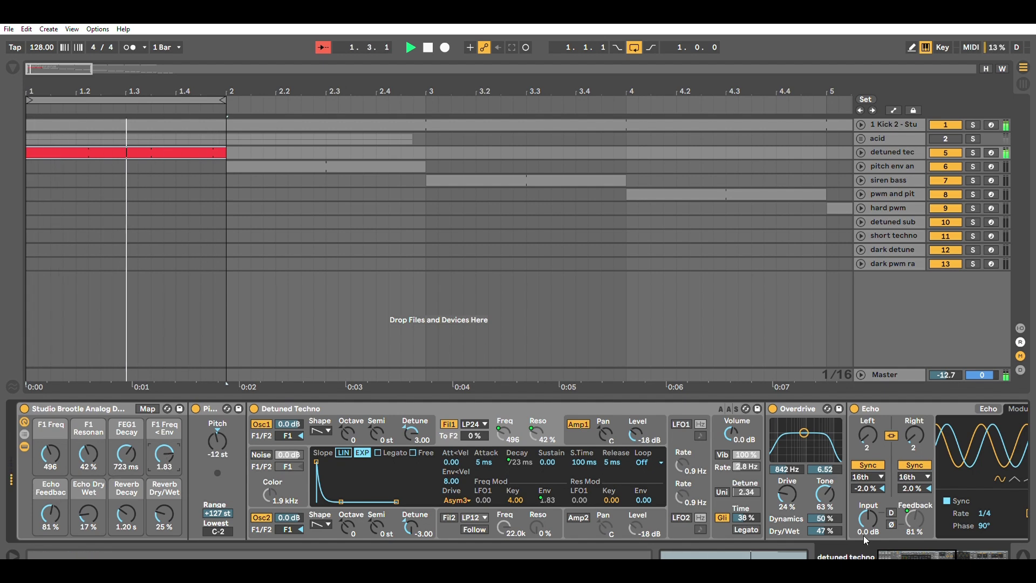
Push the echo feedback to maximum and stretch the reverb decay to 60 seconds.
left_click(947, 548)
left_click_drag(948, 551, 902, 552)
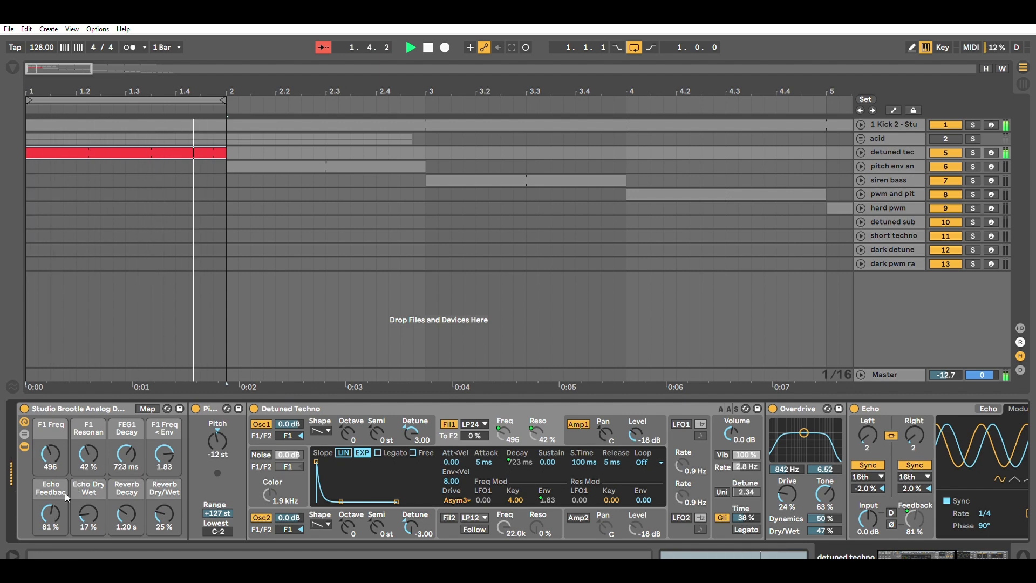
left_click_drag(51, 512, 55, 454)
left_click_drag(126, 513, 106, 435)
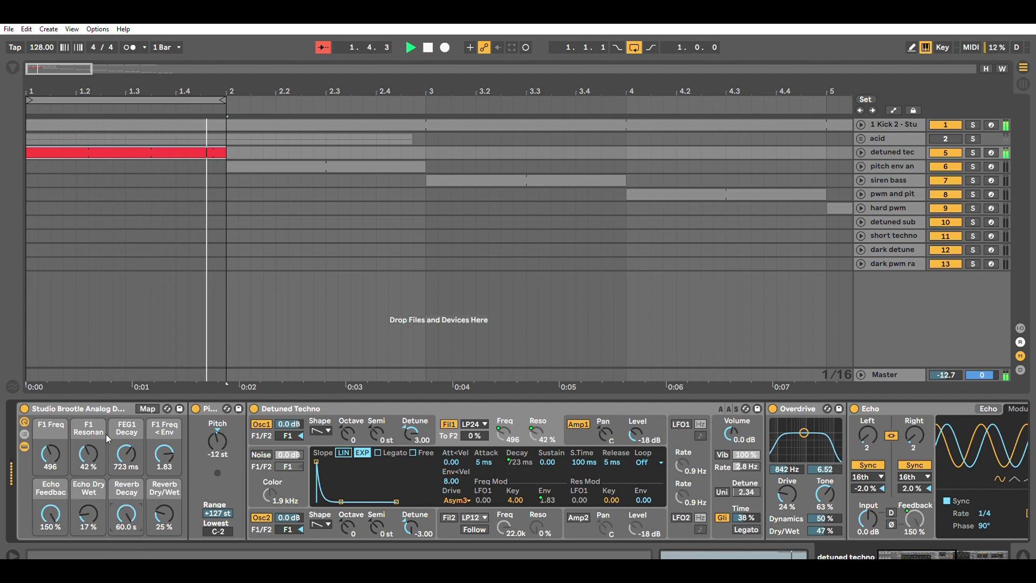
left_click_drag(50, 513, 51, 521)
Reset reverb decay to 1.20 s and echo feedback to 81%, then set cutoff 257, echo dry/wet 18%.
left_click(126, 510)
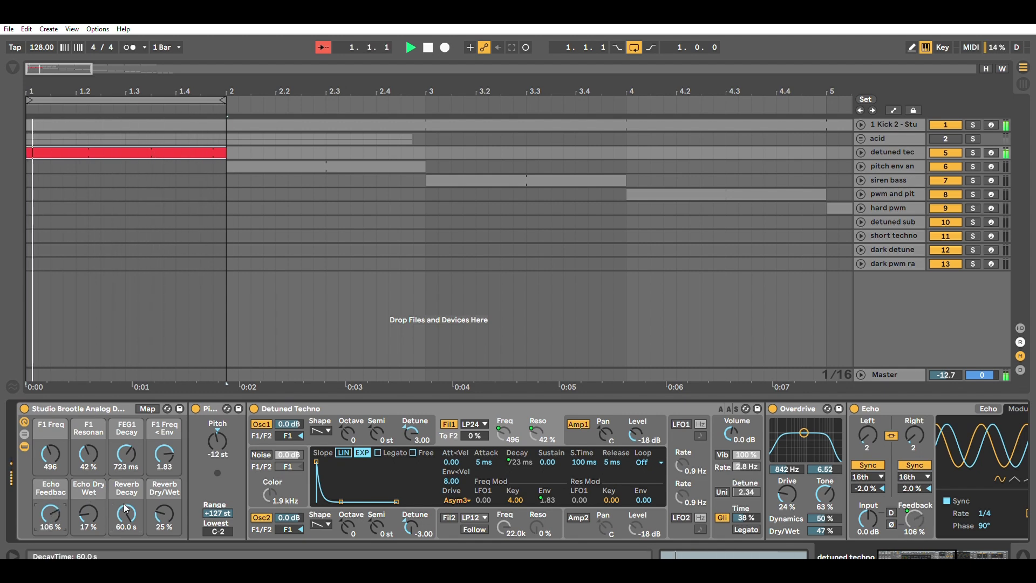
double_click(125, 508)
double_click(50, 510)
double_click(53, 449)
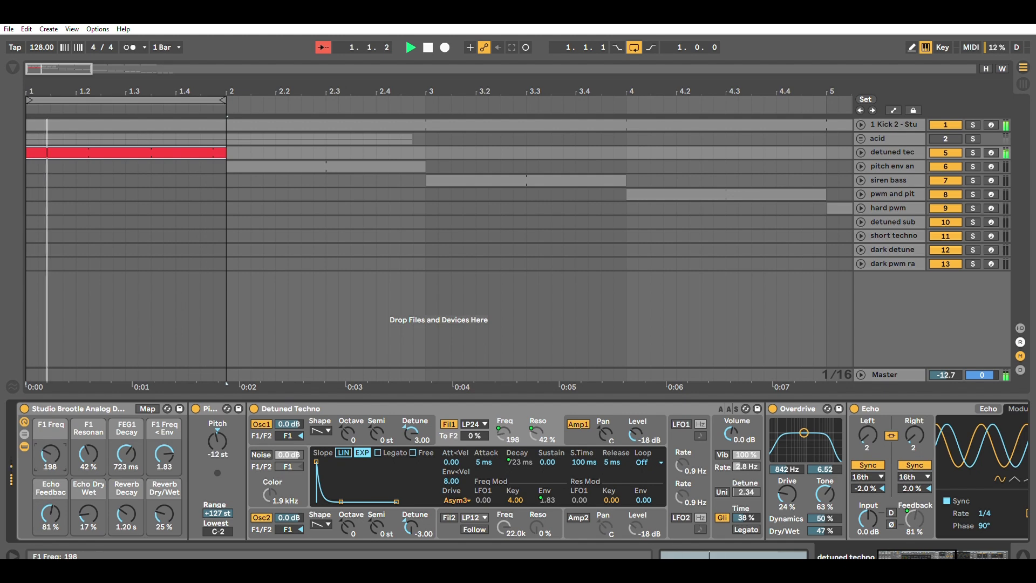
left_click_drag(52, 440, 52, 435)
left_click_drag(88, 510, 88, 531)
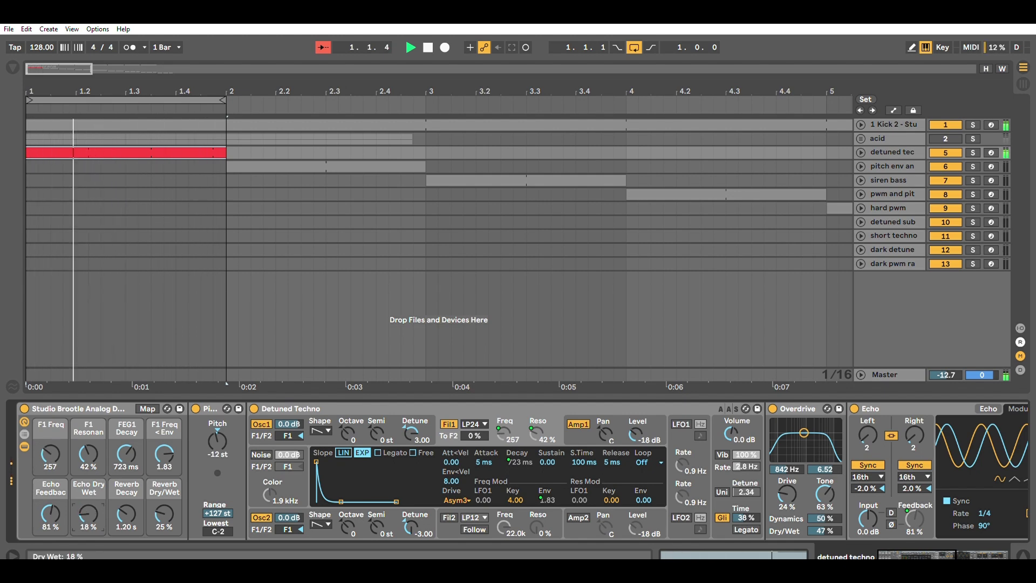
Raise the reverb mix, open the cutoff to 1.3k, lengthen envelope decay to 3.56 s, raise echo feedback.
left_click_drag(164, 511, 165, 537)
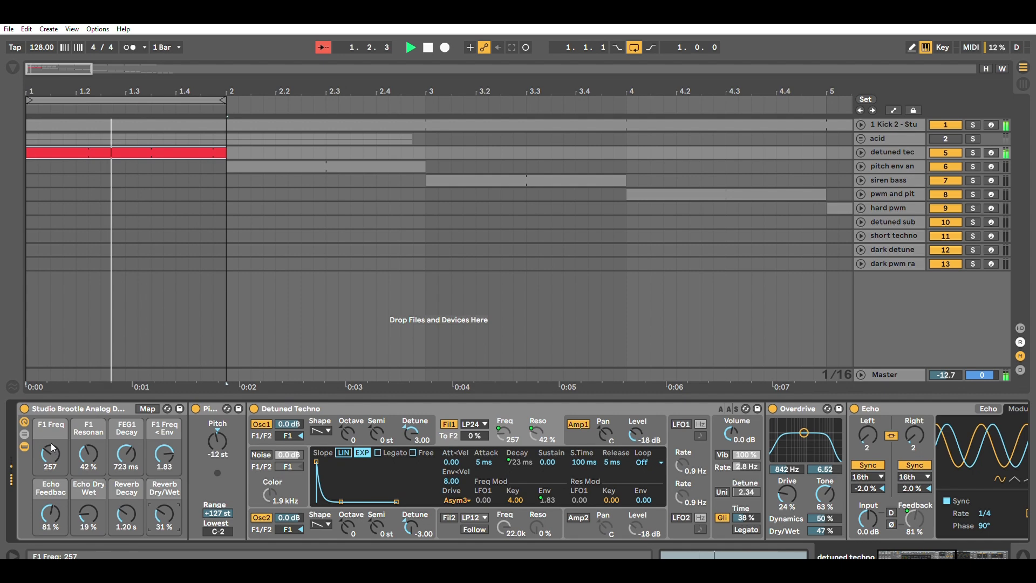
left_click_drag(51, 447, 50, 427)
left_click_drag(126, 452, 126, 435)
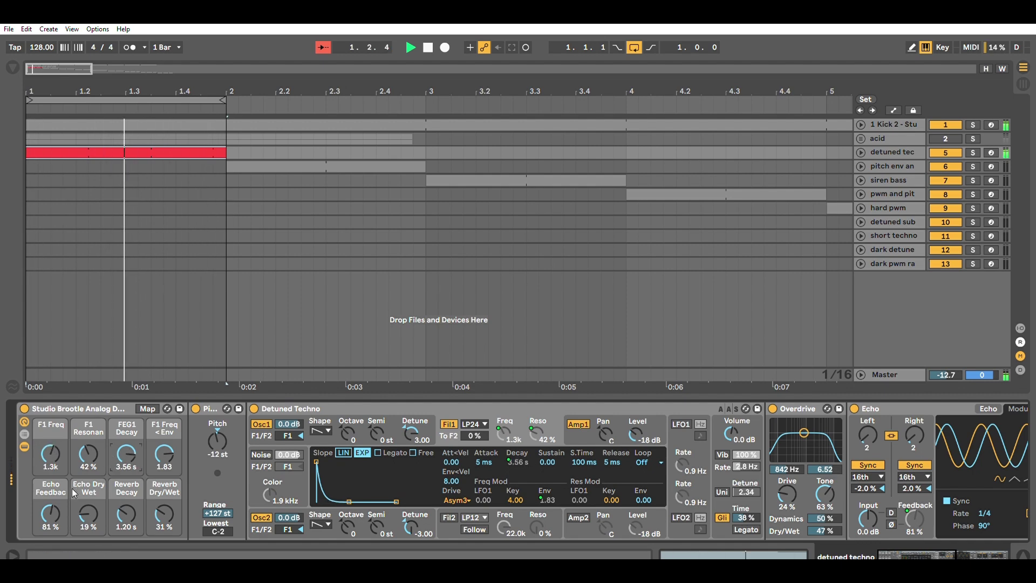
left_click_drag(50, 513, 51, 499)
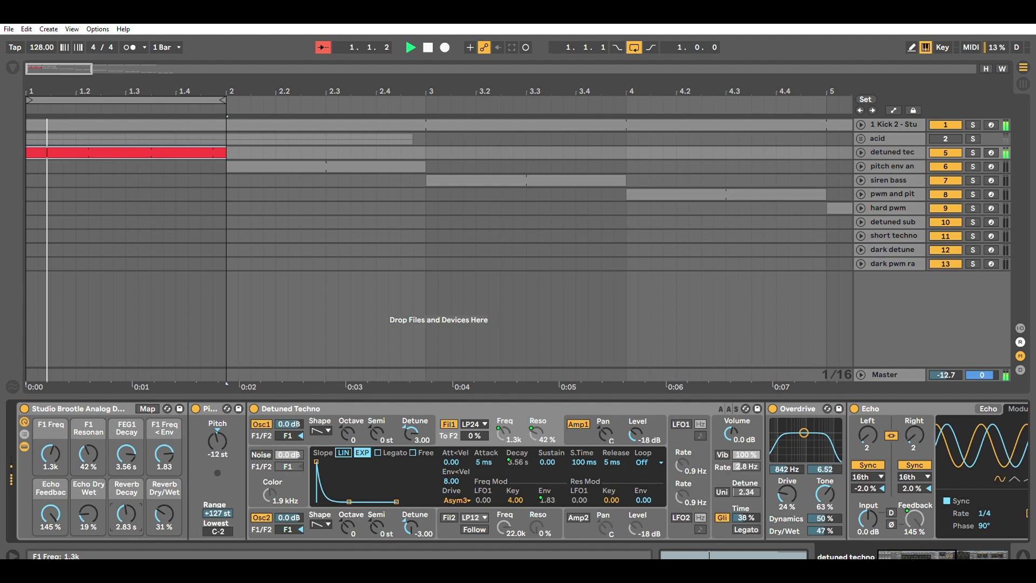
Bring cutoff back to 534 and envelope decay to 723 ms, reset feedback and reverb decay, then solo.
left_click_drag(50, 451, 51, 462)
left_click_drag(124, 450, 125, 468)
double_click(51, 513)
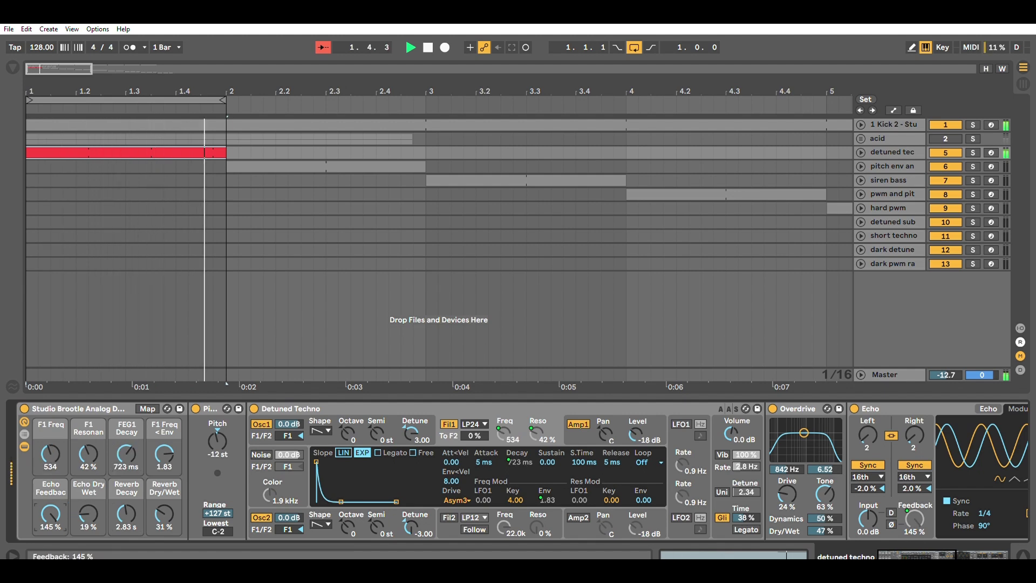
double_click(126, 513)
left_click(973, 153)
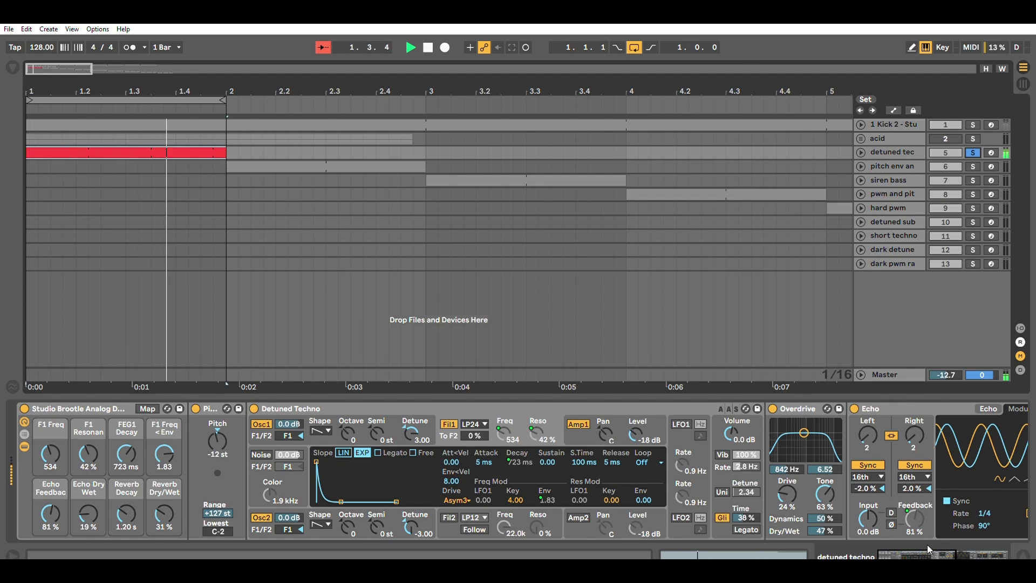
Unsolo the detuned techno track and stretch the loop brace across bars 1–9.
left_click_drag(980, 551, 811, 543)
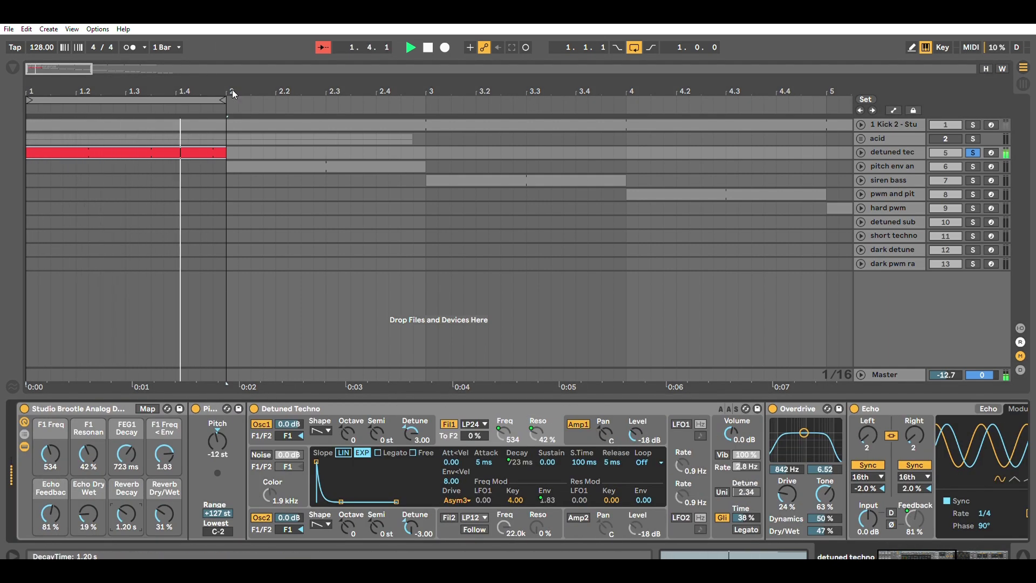
left_click_drag(232, 80, 160, 79)
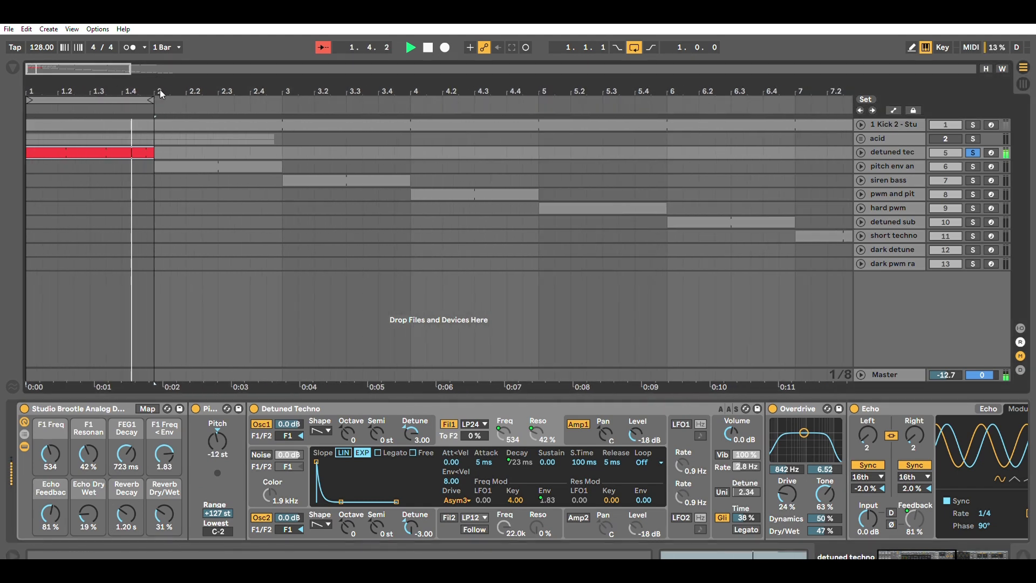
left_click_drag(383, 77, 78, 77)
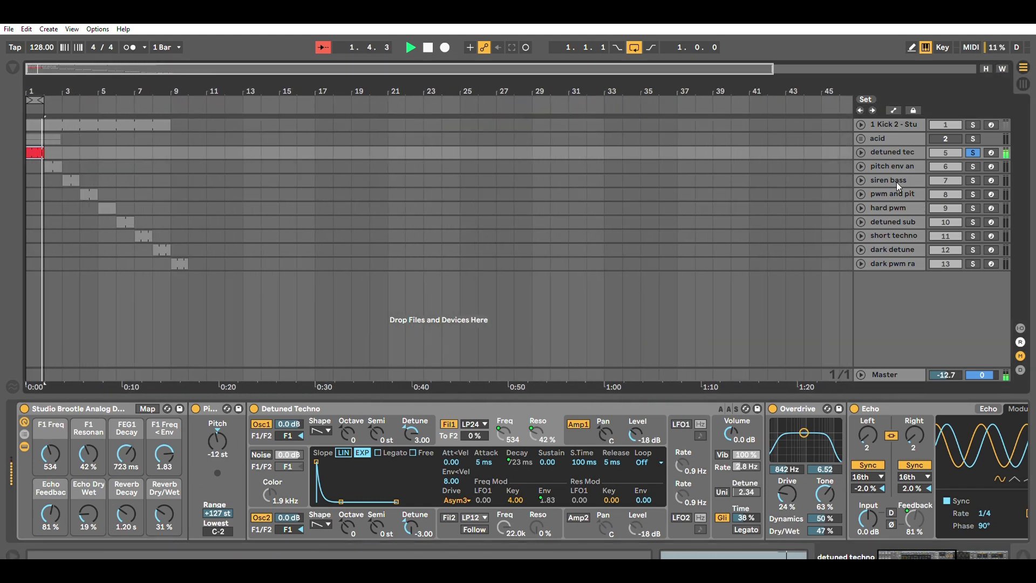
left_click(976, 152)
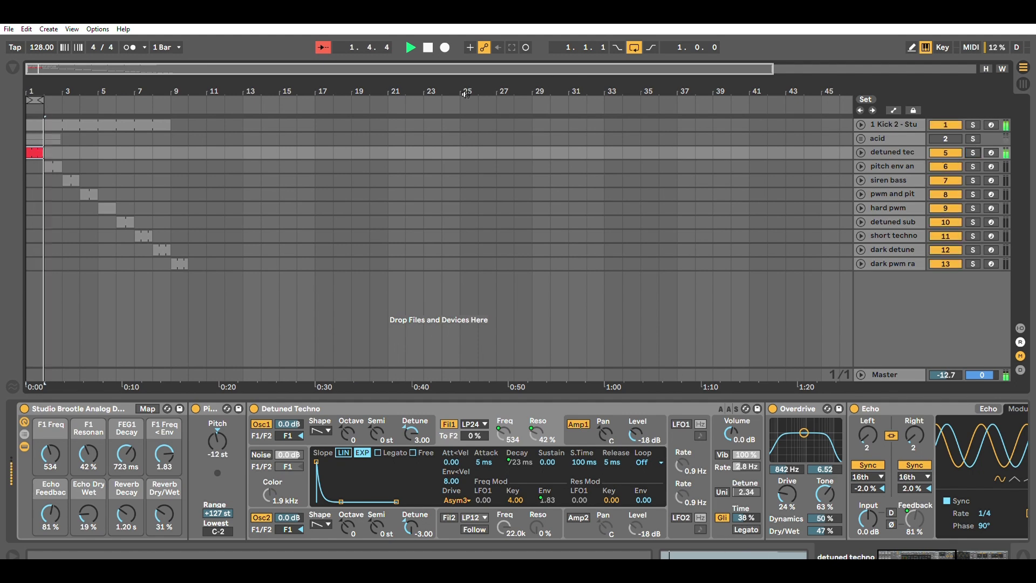
left_click_drag(45, 93, 196, 100)
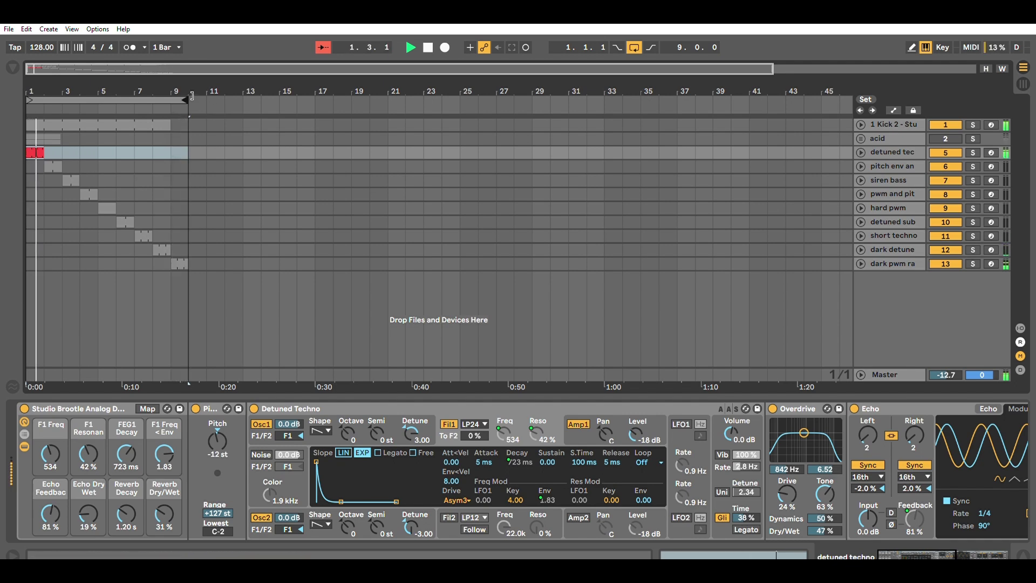
Pull the loop end back to bar 2 for a one-bar loop and restart playback from bar 1.
left_click_drag(186, 100, 30, 111)
left_click(34, 108)
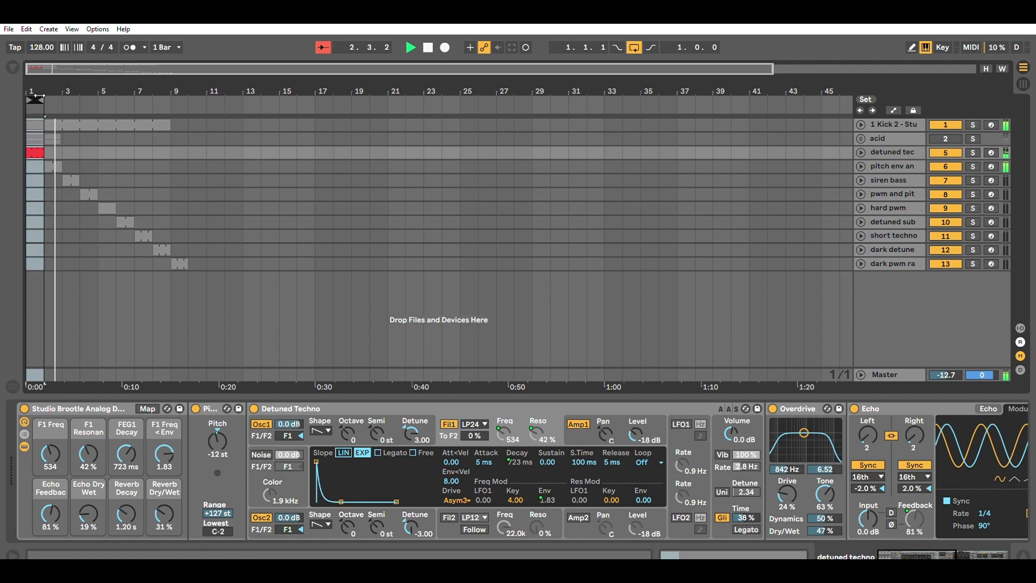
key("space")
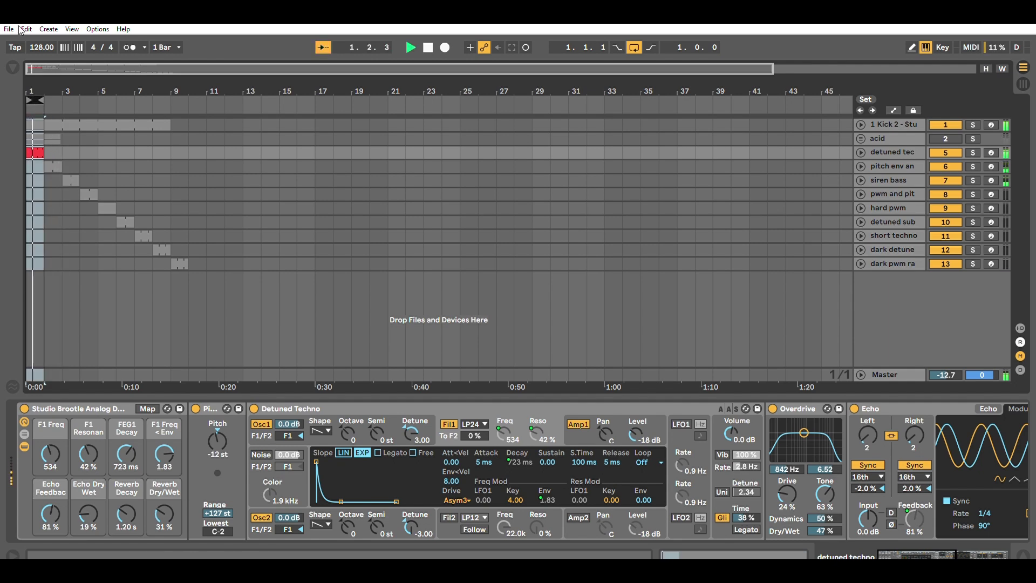